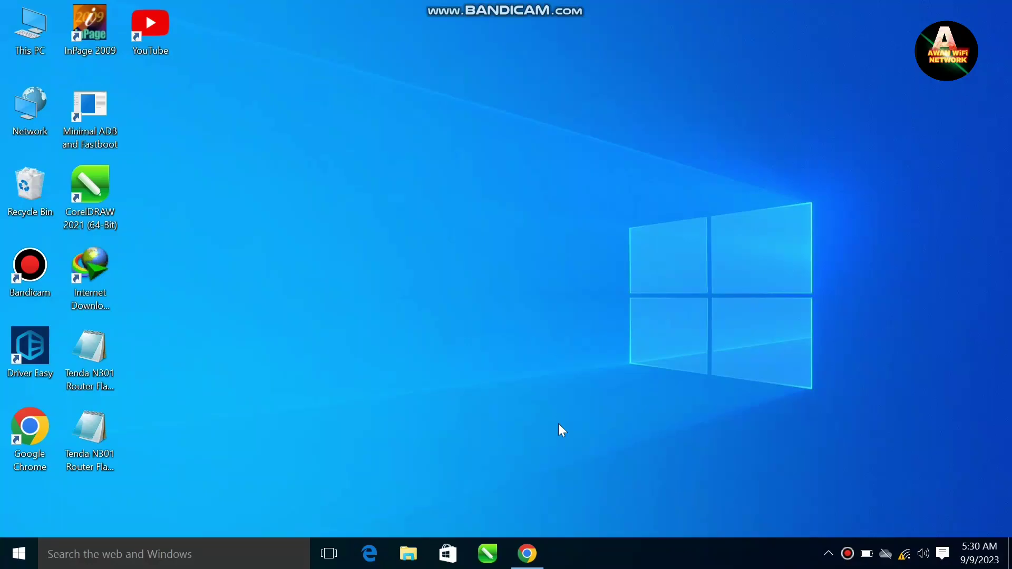
View the available Wi-Fi networks, including the Tenda router's, then launch Google Chrome
left_click(904, 554)
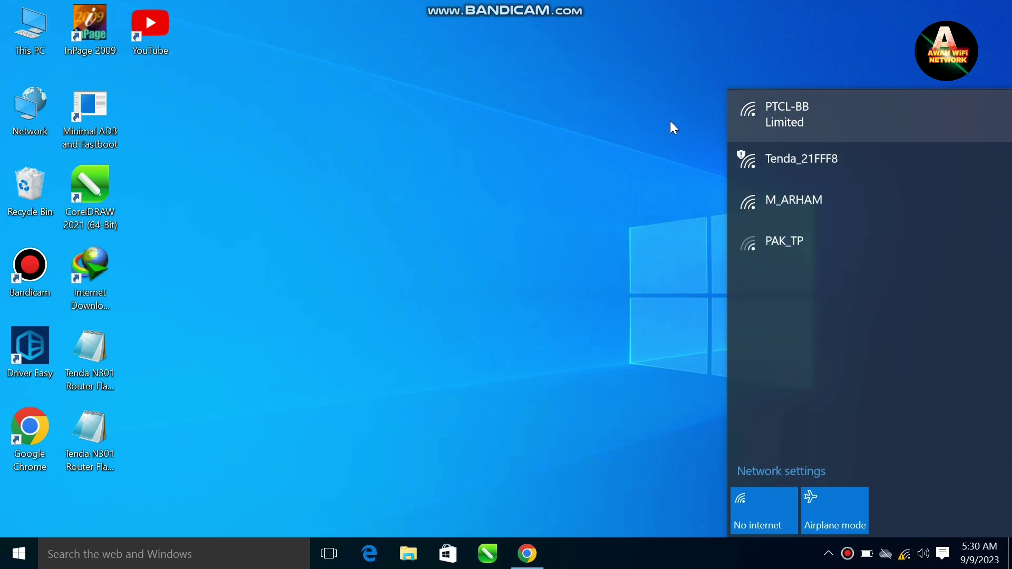
left_click(528, 554)
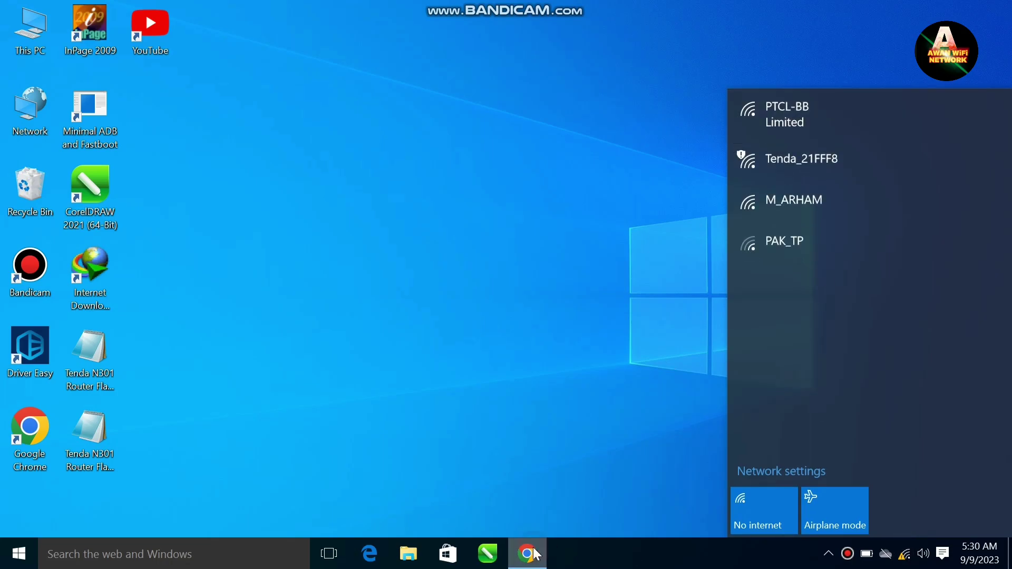
Load the router's login page at 192.168.10.1 in Chrome
left_click(448, 49)
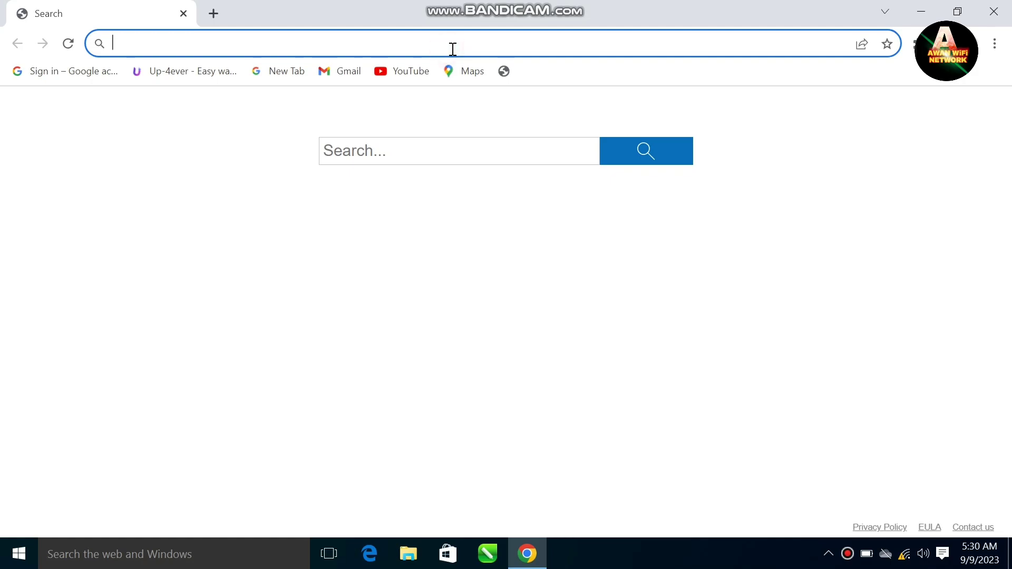
type("19")
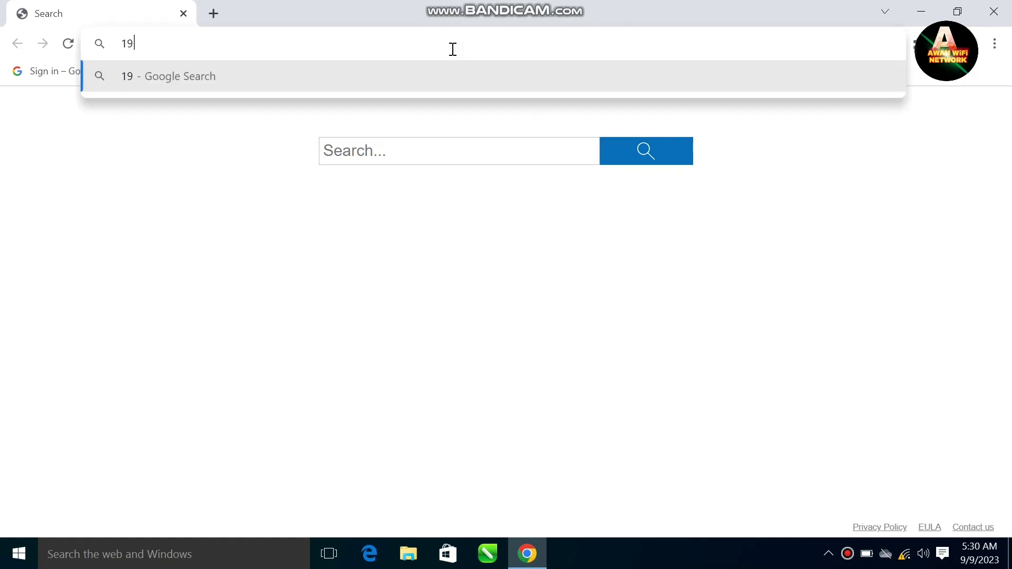
type("2.1")
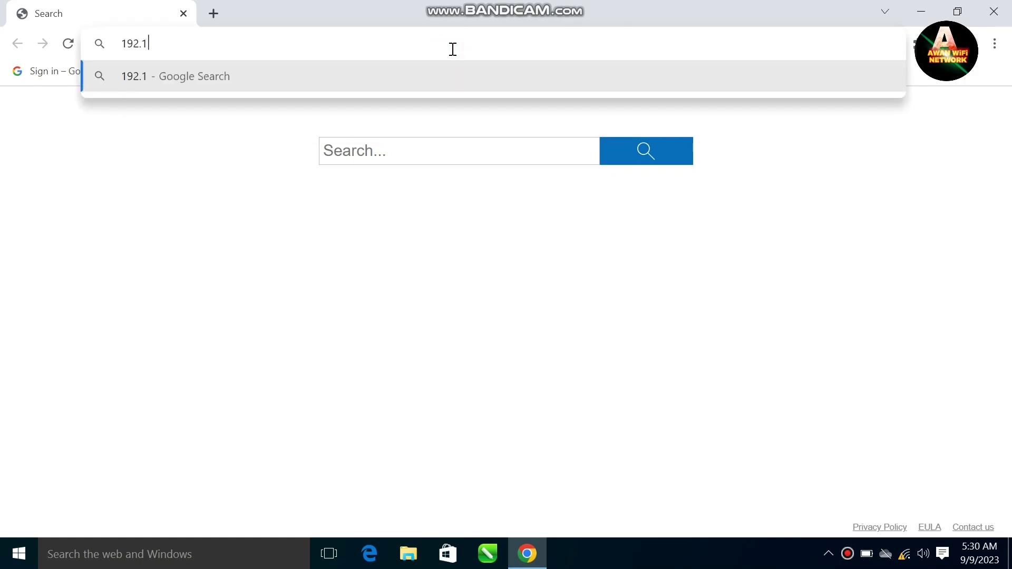
type("68.10.1")
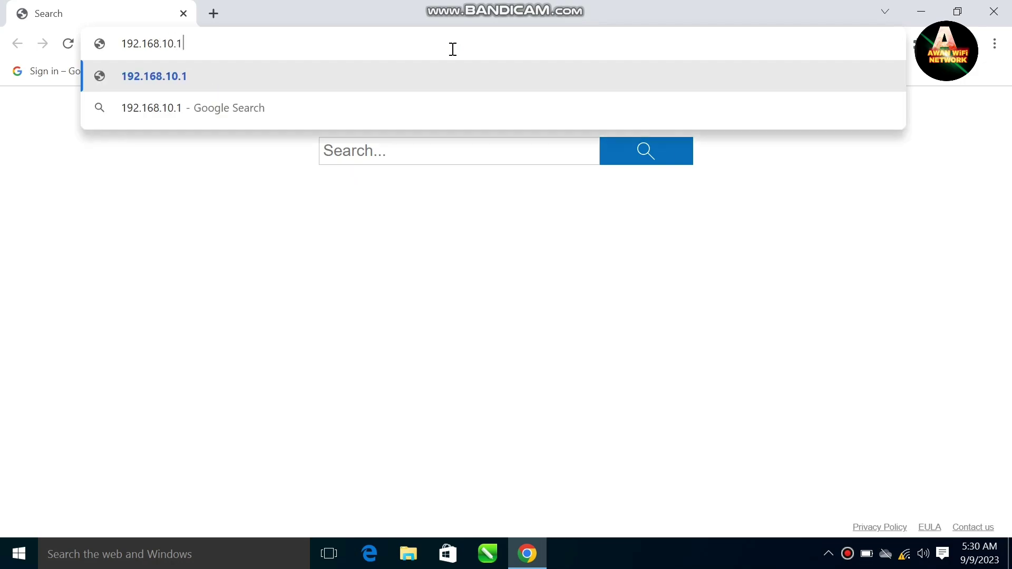
key("Return")
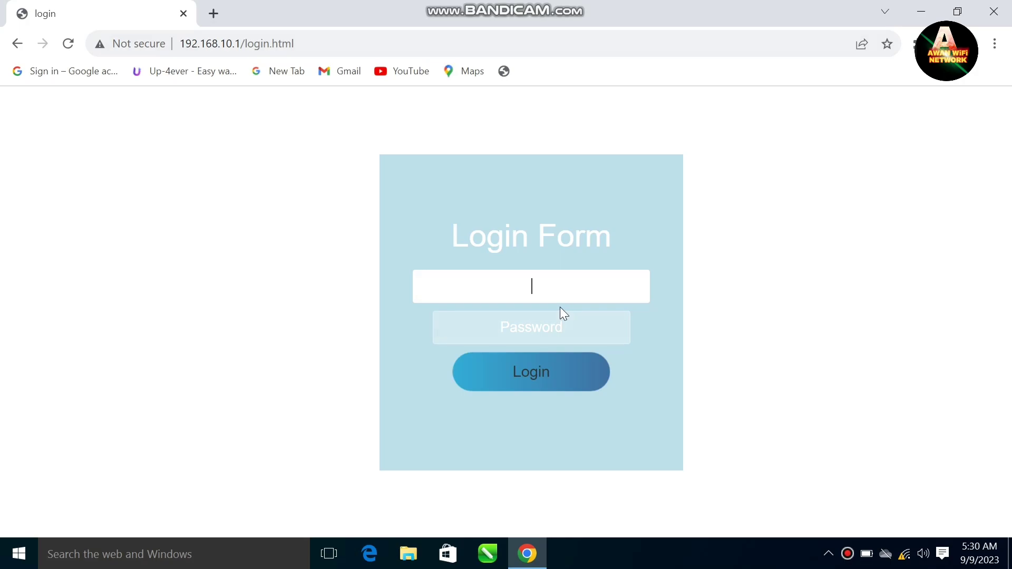
Enter 'admin' as the Login Form username and move on to the Password field
type("admin")
key("Tab")
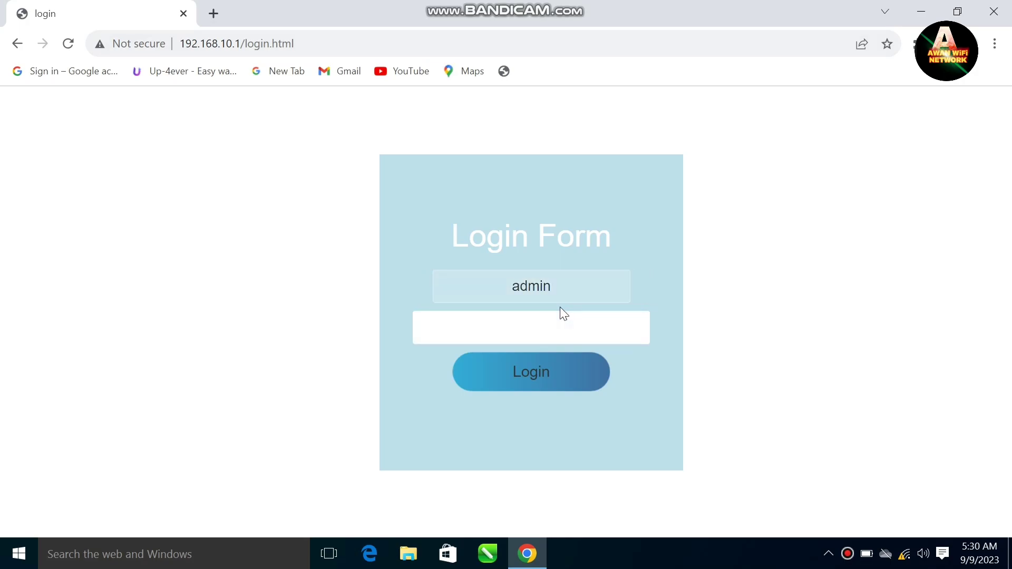
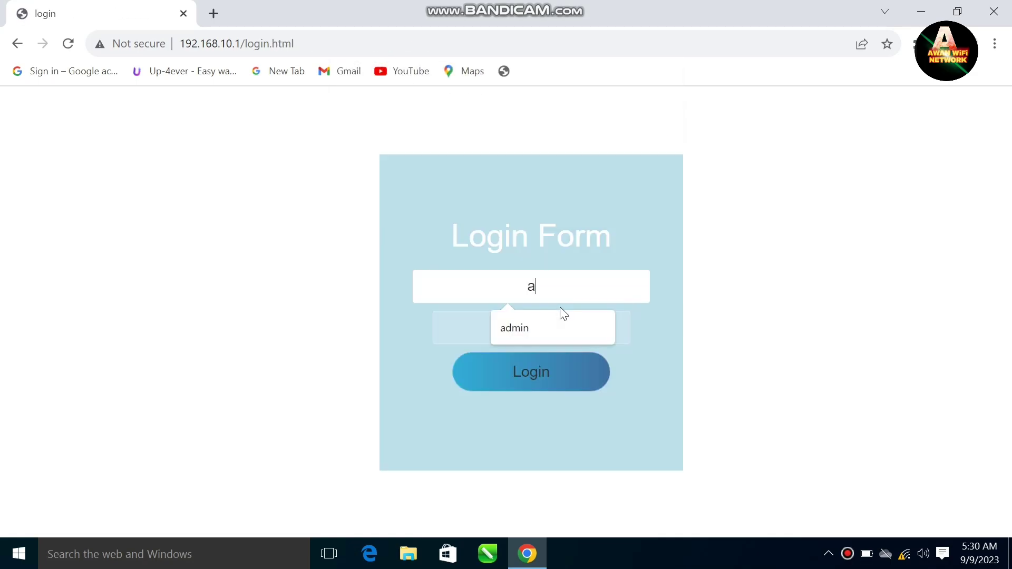
Log in to the router admin as admin, answer the save-password prompt, and expand Advanced Setup
key("BackSpace")
type("ea9")
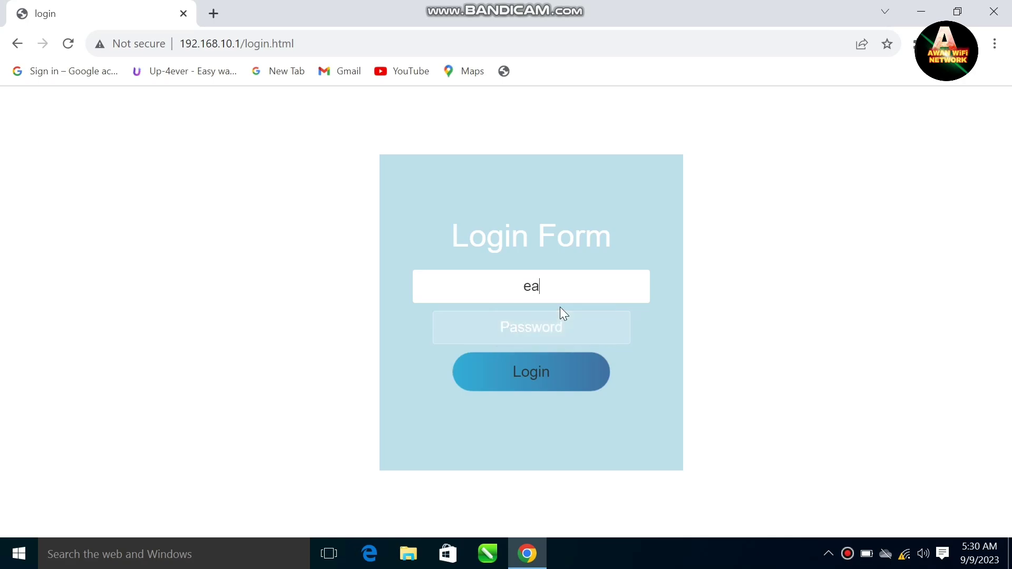
key("BackSpace")
key("BackSpace")
key("BackSpace")
type("ad")
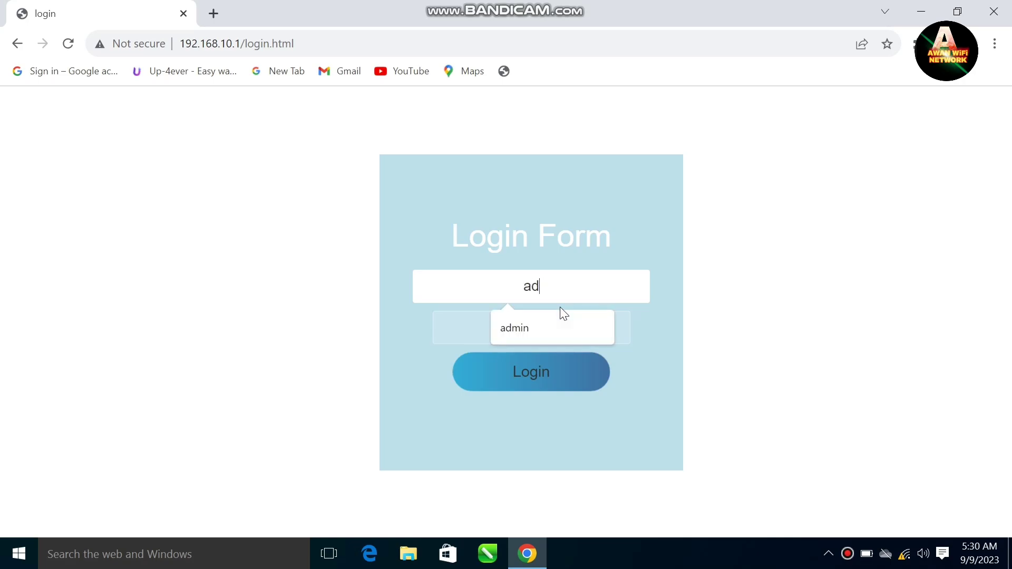
type("min")
key("Tab")
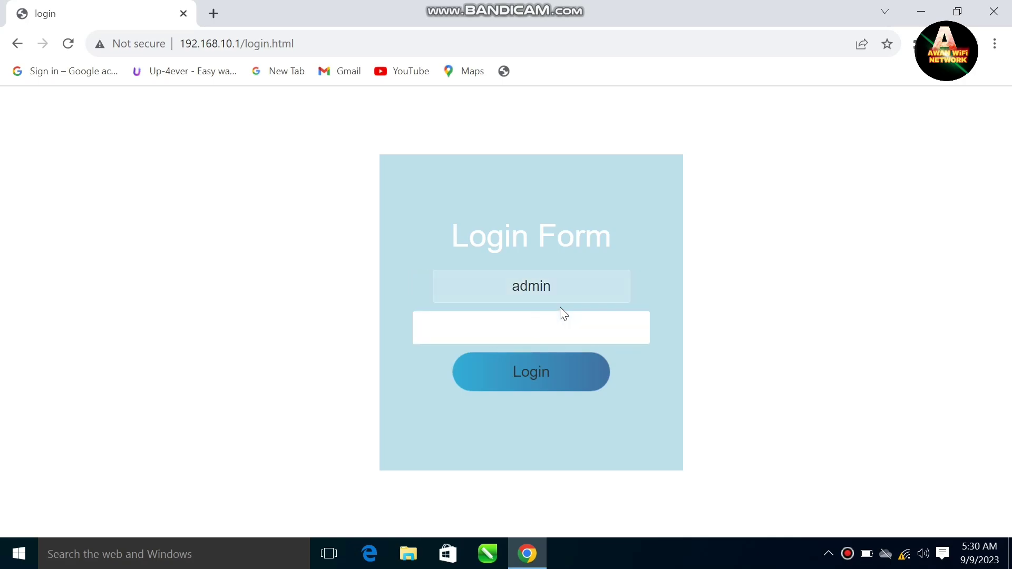
type("admin")
key("Return")
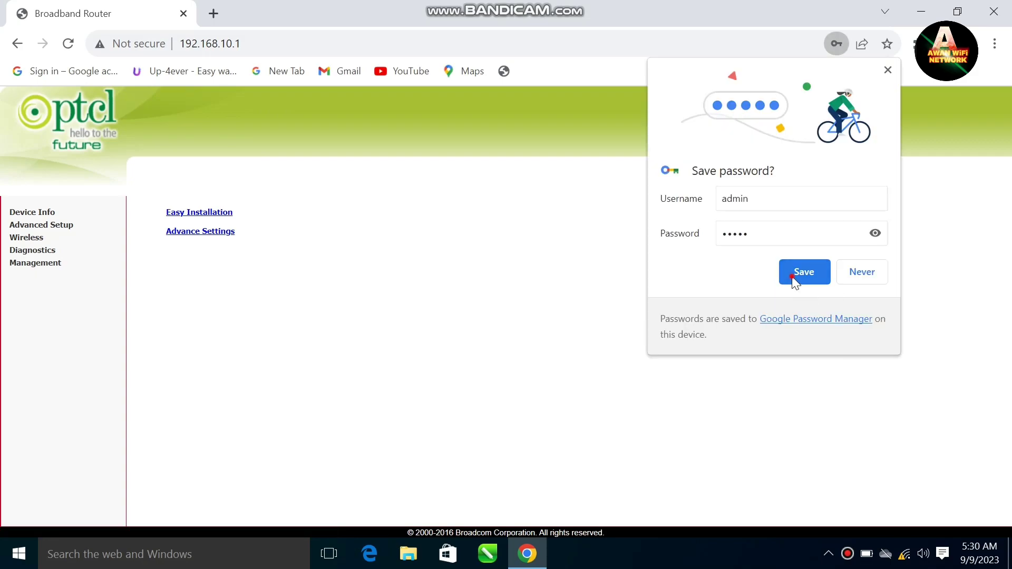
left_click(795, 280)
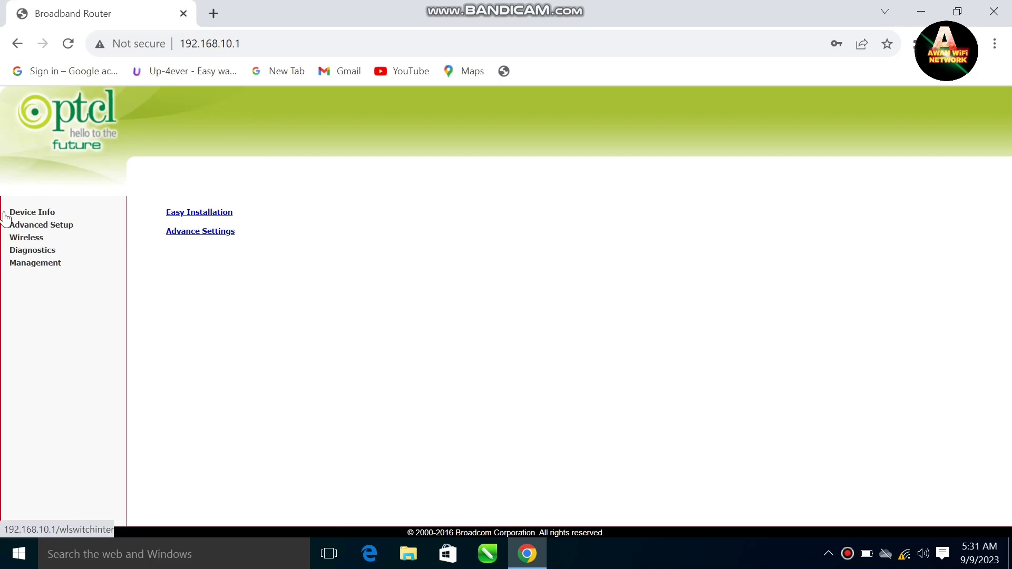
left_click(63, 229)
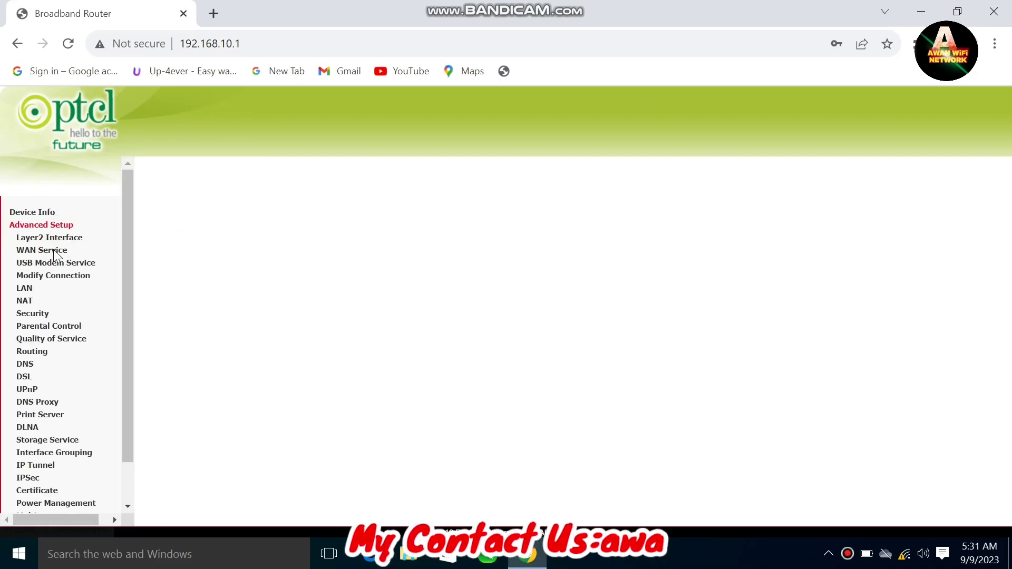
On the WAN Service list, tick Remove for atm2.1, atm3.1, ptm0.2, ppp0.1 and ppp2.1, keeping ppp1.1
left_click(45, 253)
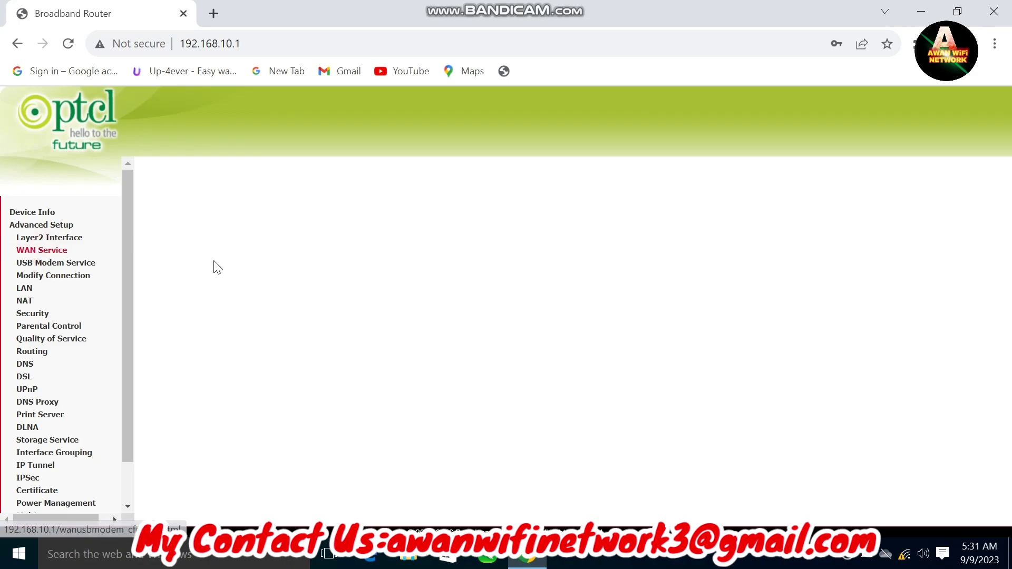
left_click(234, 231)
left_click_drag(235, 237, 692, 378)
left_click(692, 379)
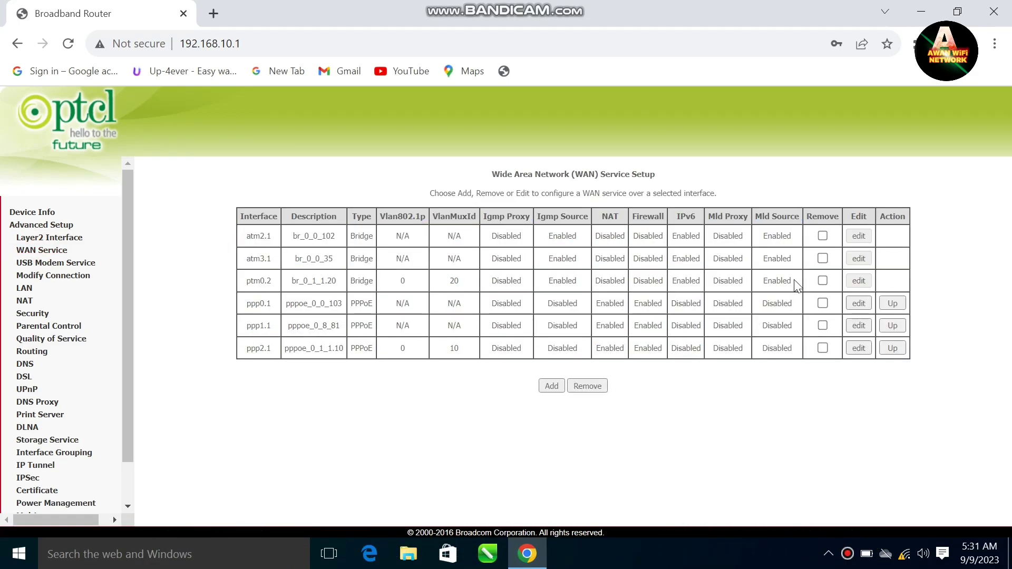
left_click(822, 235)
left_click(823, 258)
left_click(822, 280)
left_click(822, 303)
left_click(822, 348)
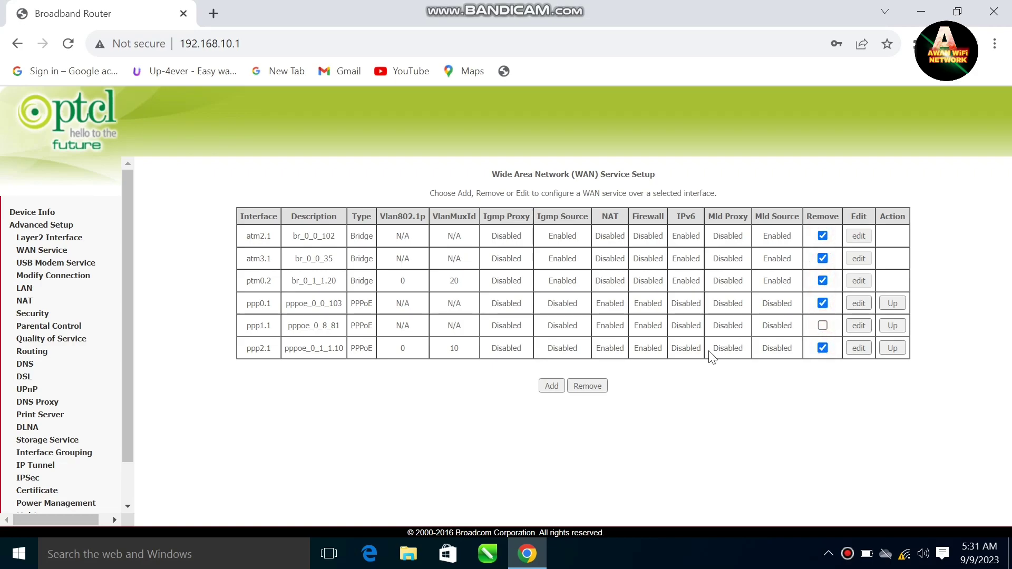
left_click(642, 383)
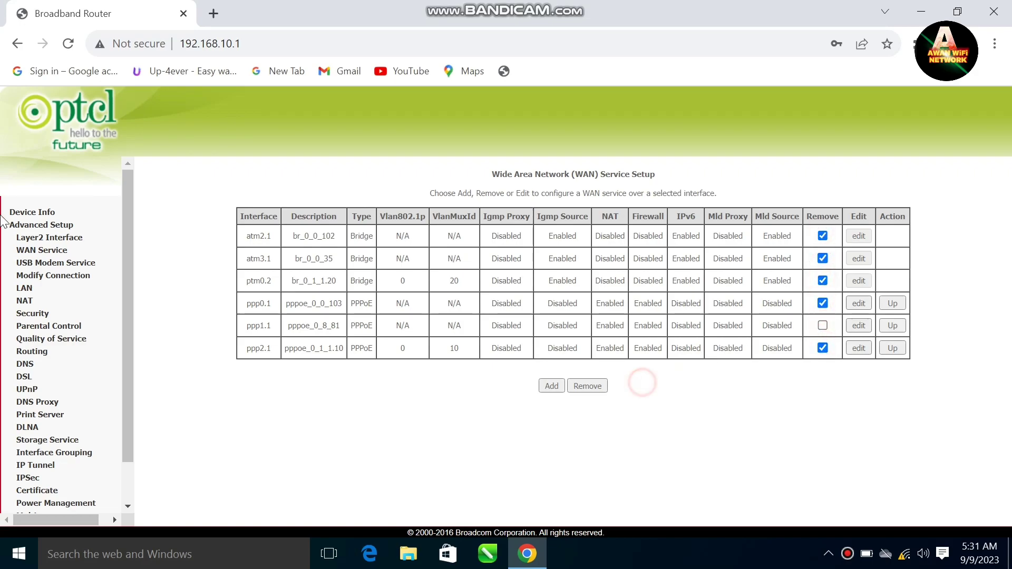
Open the Layer2 Interface page showing the DSL ATM interfaces atm0 through atm3
left_click(57, 240)
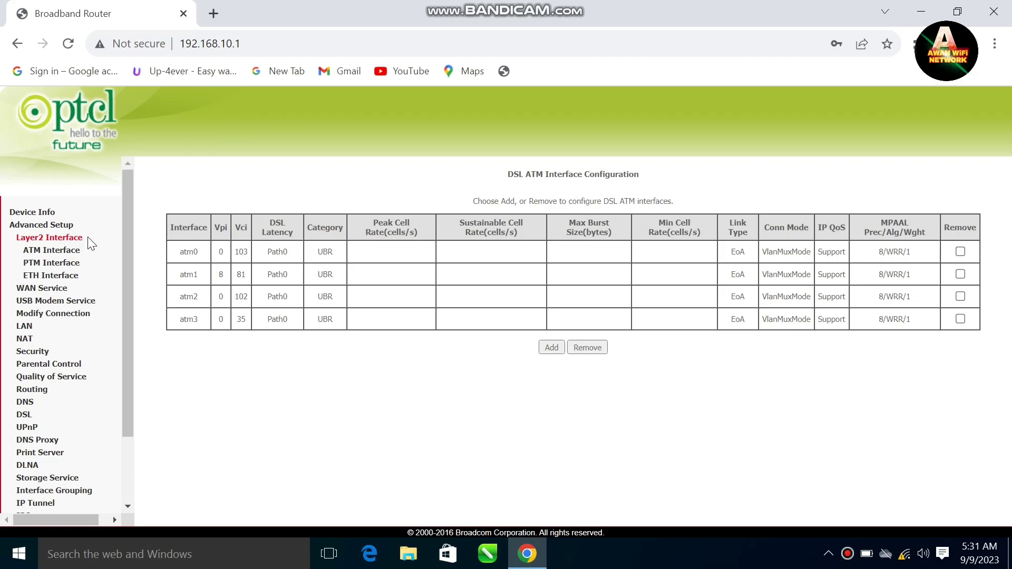
left_click(299, 361)
left_click(843, 554)
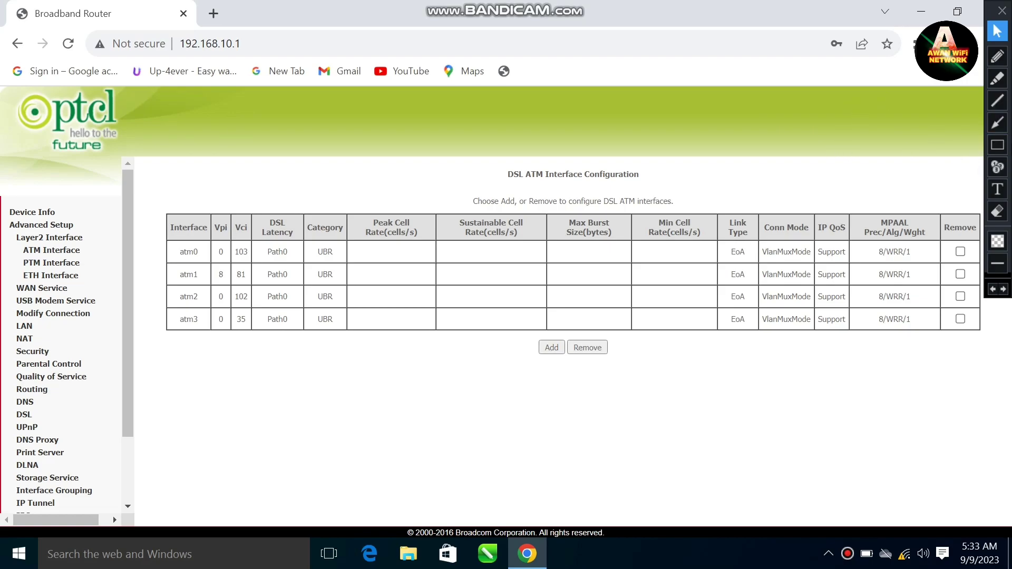
left_click(998, 145)
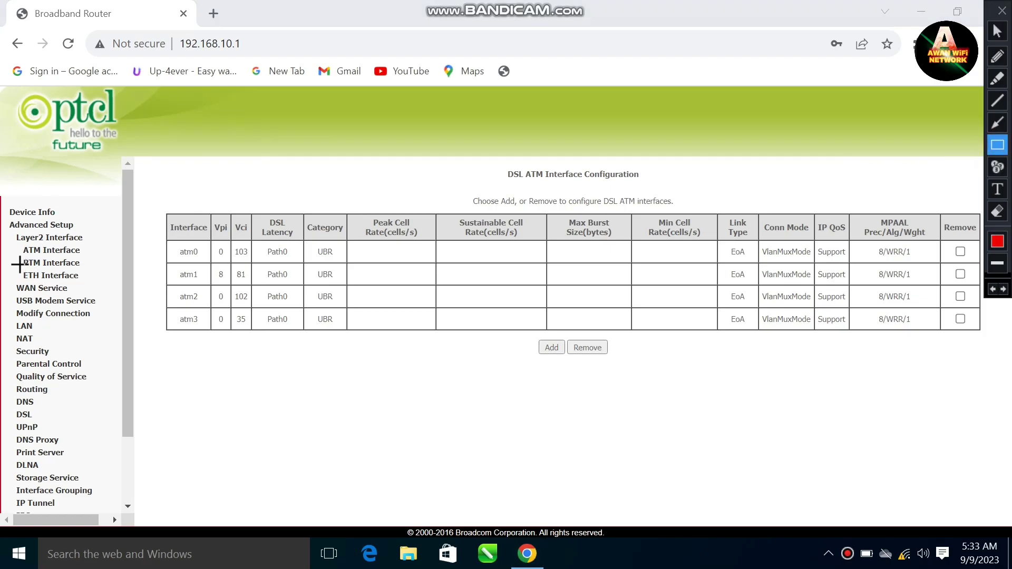
left_click_drag(19, 269, 81, 281)
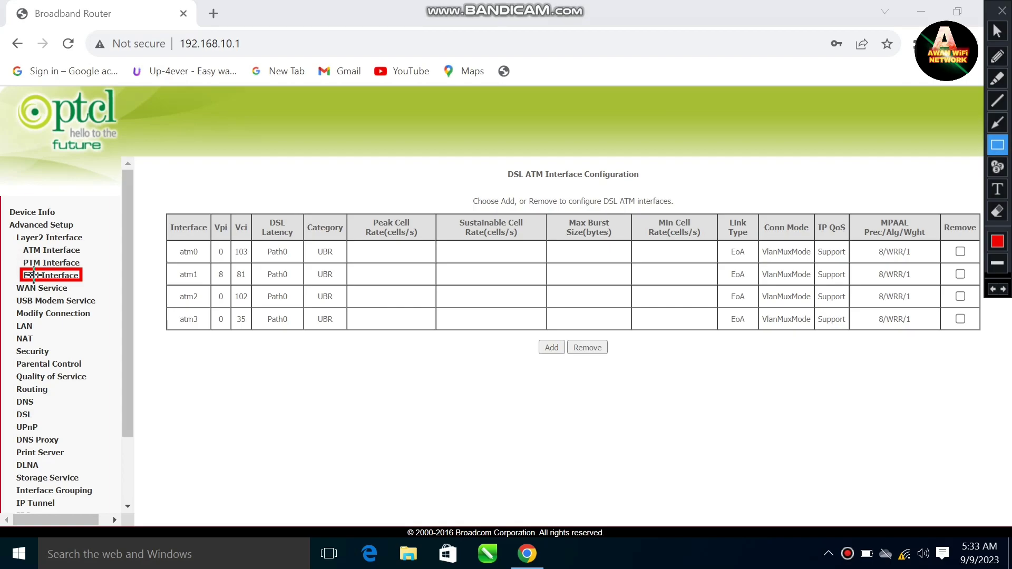
mouse_move(13, 257)
left_mouse_down()
mouse_move(31, 269)
mouse_move(82, 270)
left_mouse_up()
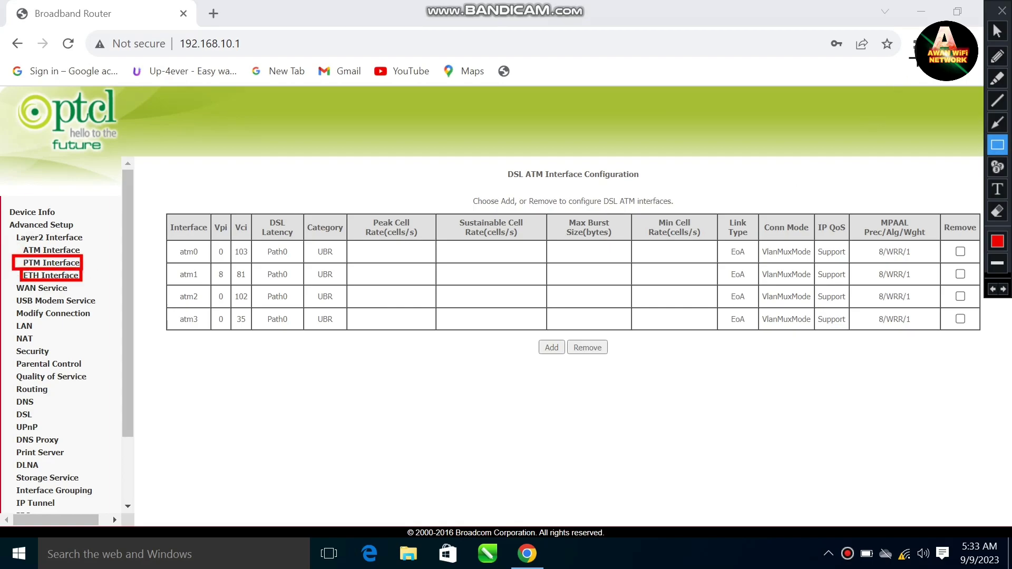
left_click(996, 32)
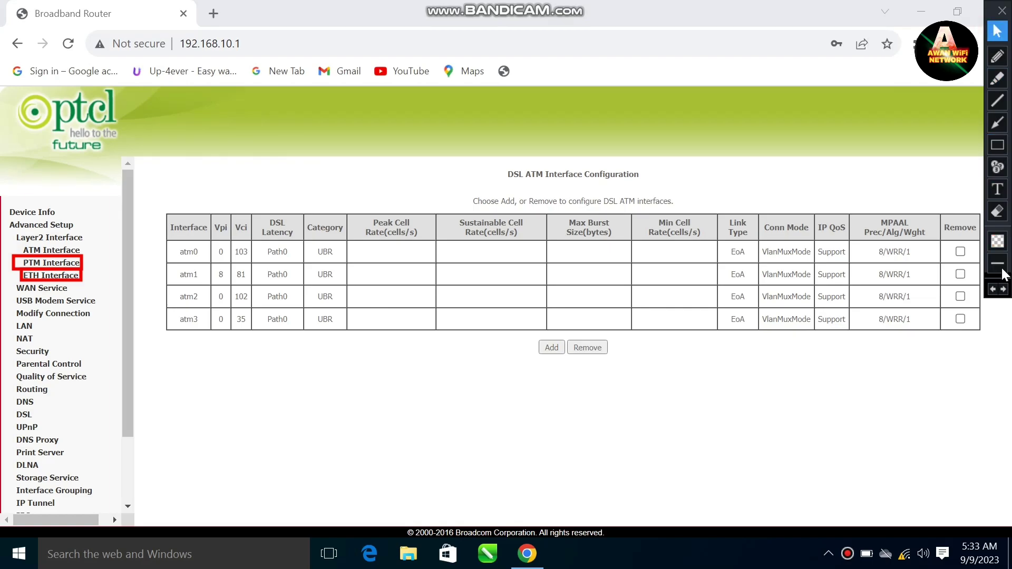
left_click(994, 290)
left_click(994, 289)
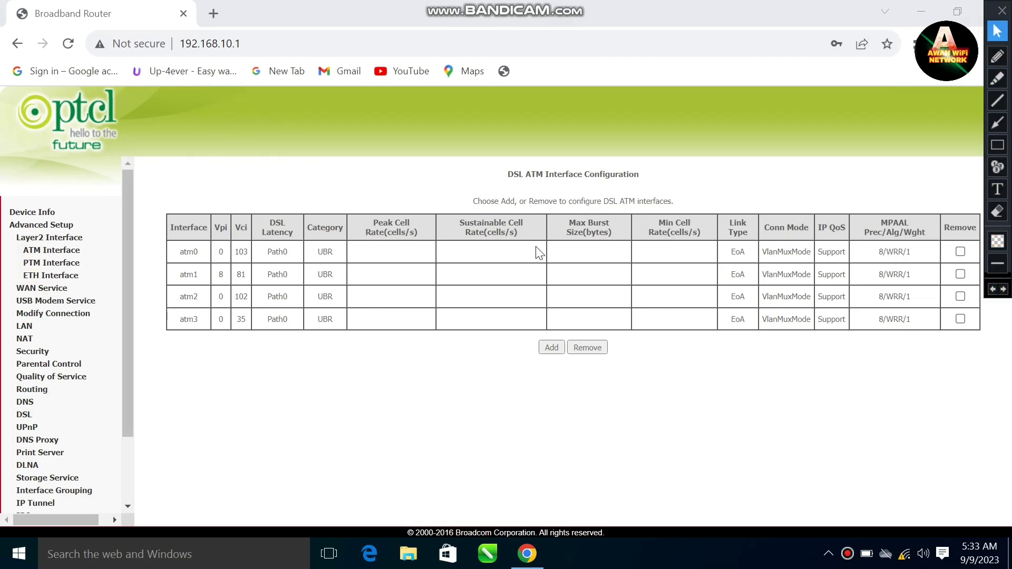
Start adding an ETH WAN interface on port eth0/eth0 without saving it
left_click(53, 275)
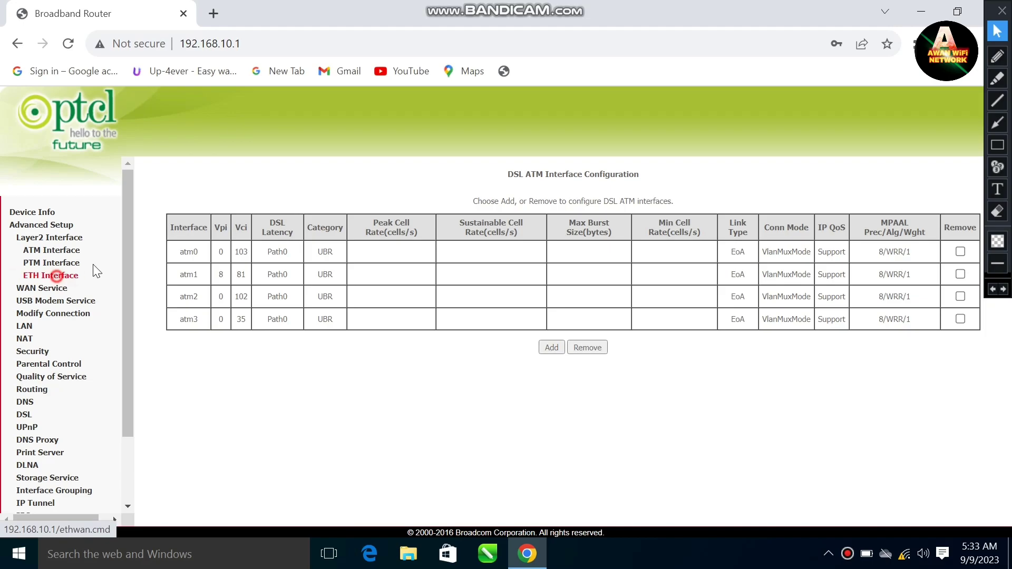
left_click(547, 252)
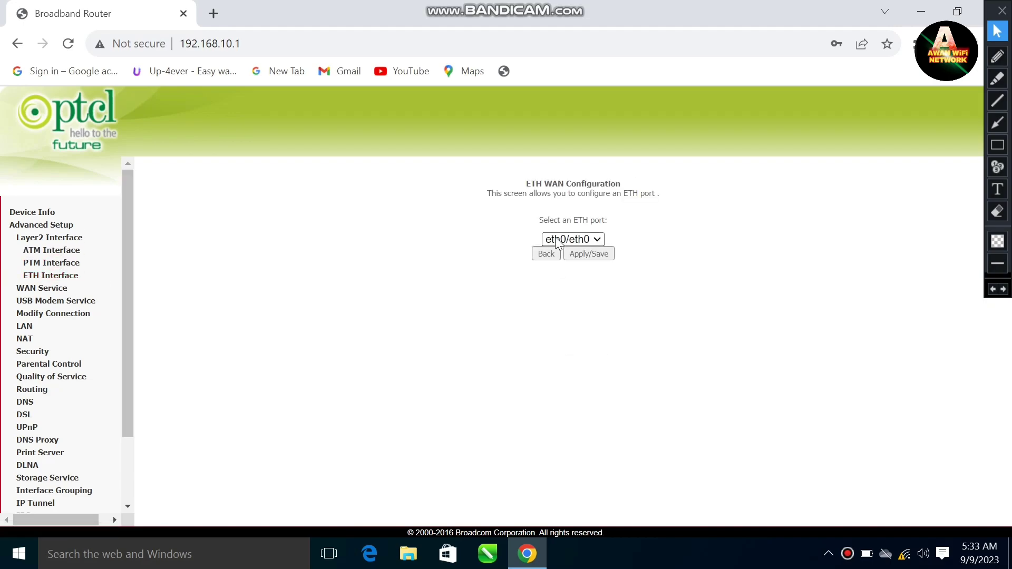
left_click(555, 239)
left_click(555, 240)
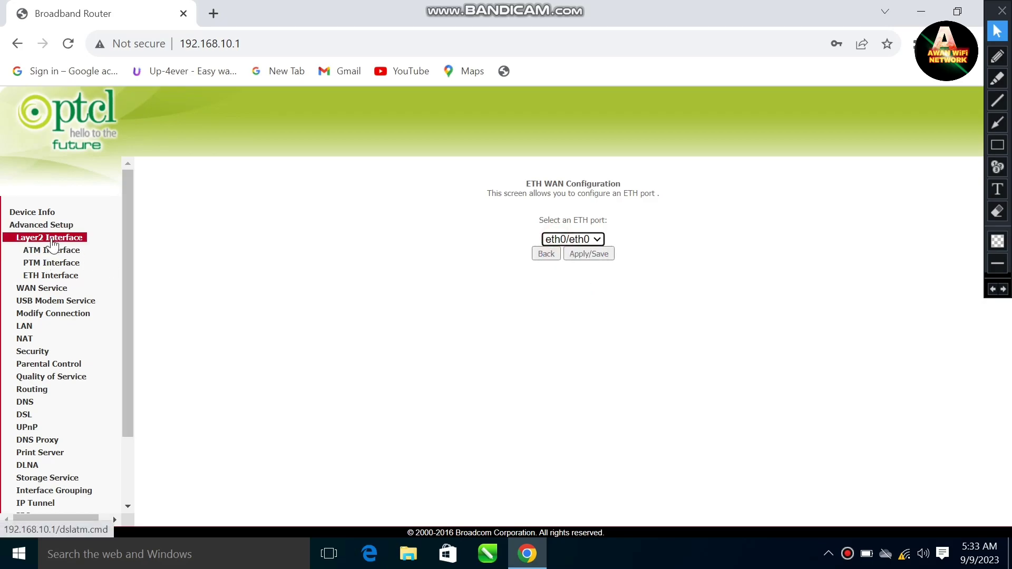
Start a new WAN service on ptm0/(0_1_1), then go back to the WAN service list unsaved
left_click(59, 296)
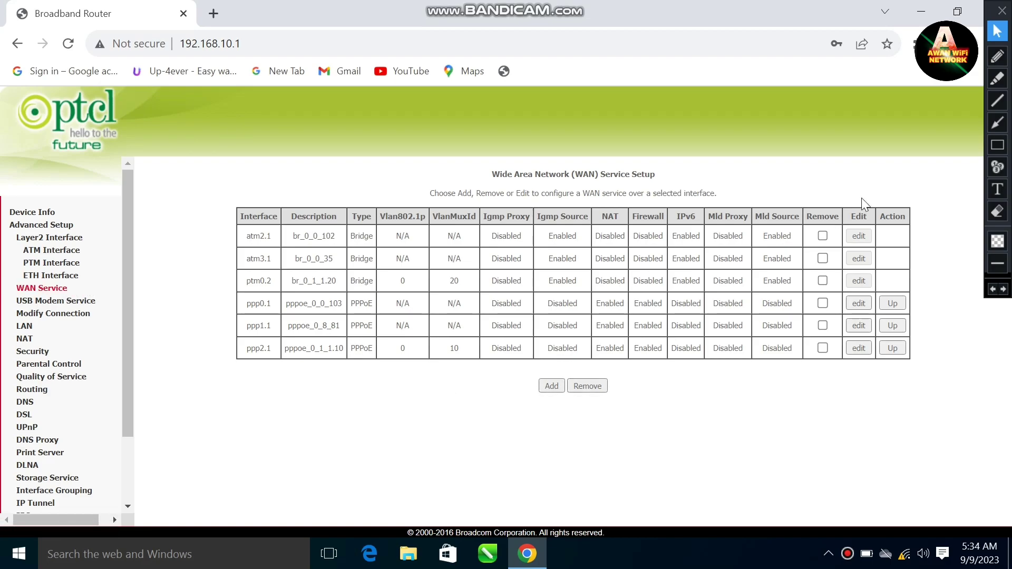
left_click(551, 386)
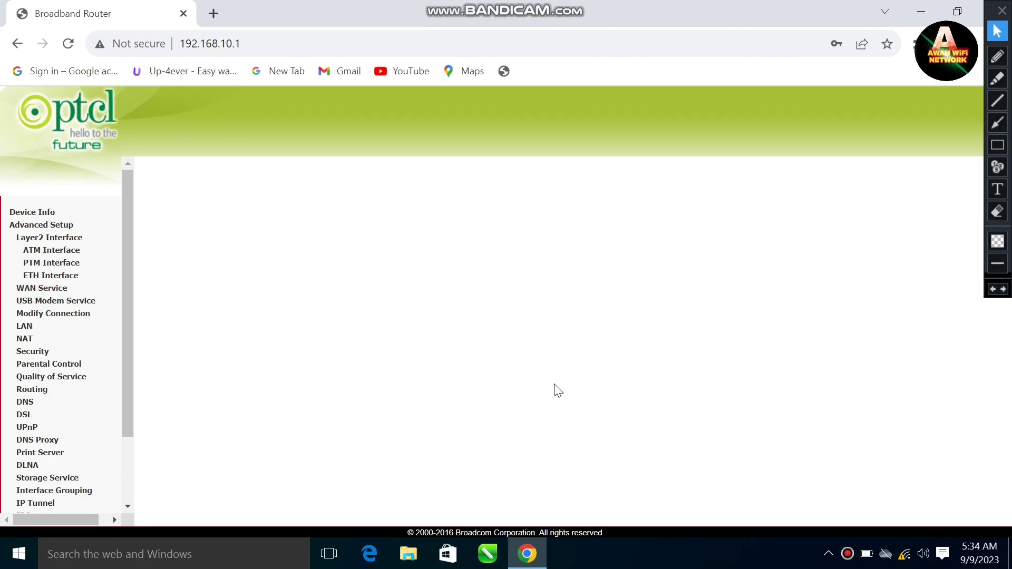
left_click(572, 315)
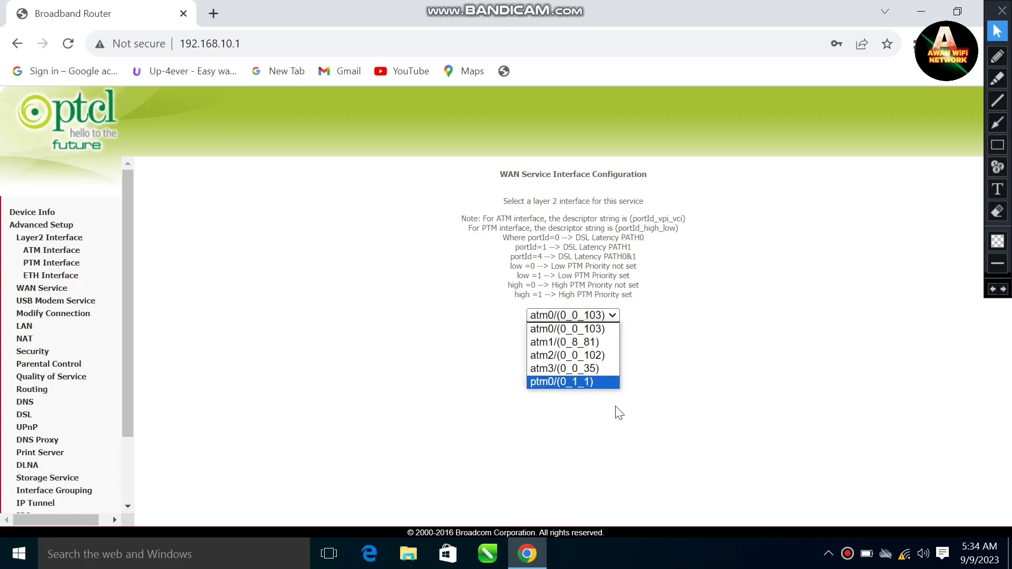
left_click(575, 382)
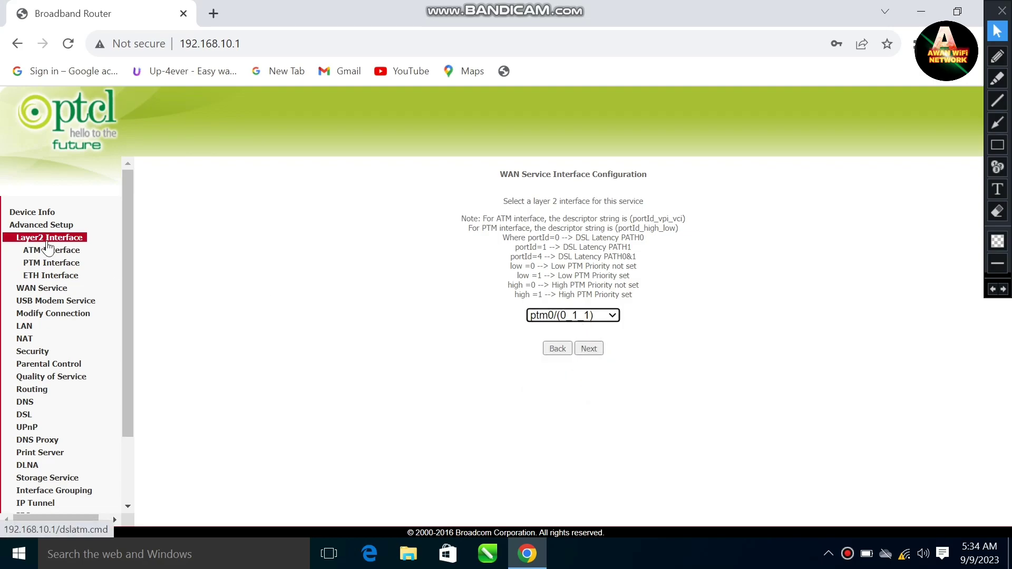
left_click(54, 288)
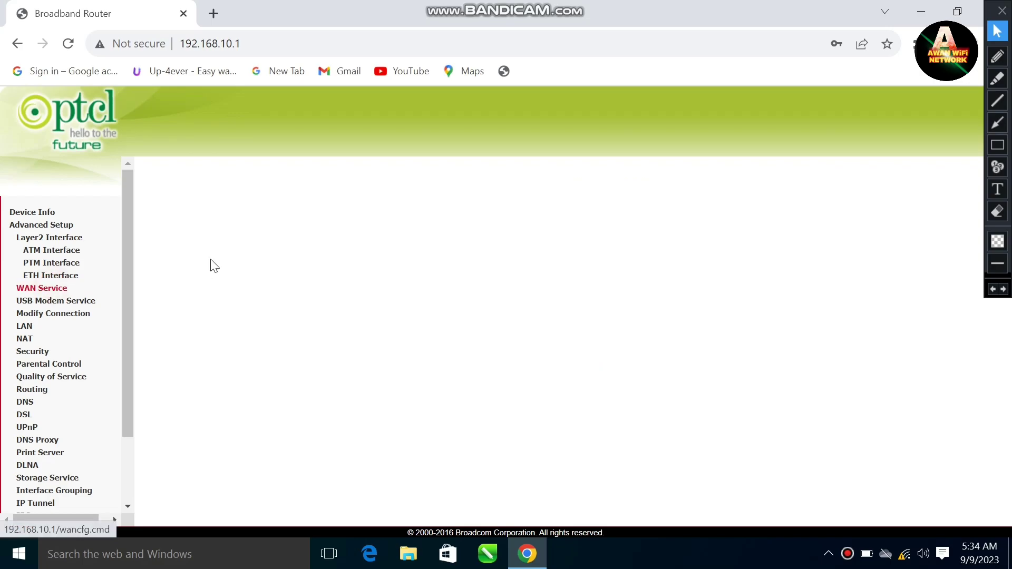
left_click_drag(241, 225, 368, 416)
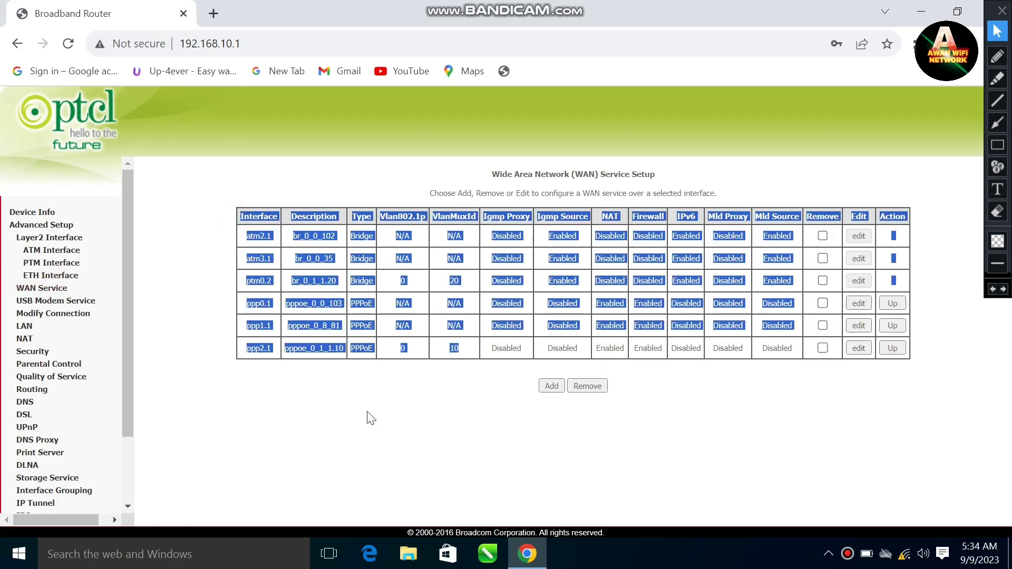
Review the ATM, PTM and ETH interface configuration pages
left_click(37, 251)
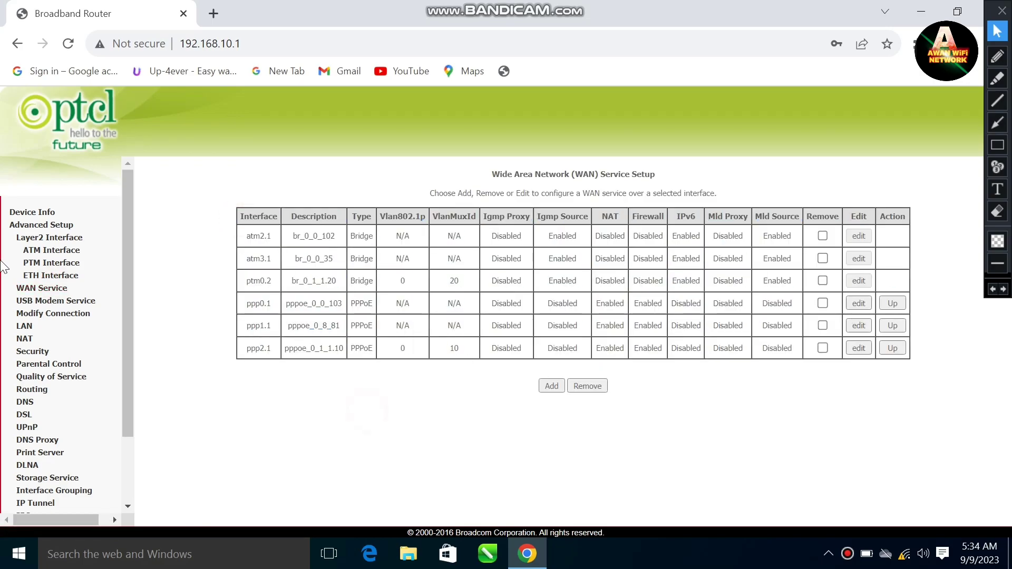
left_click(63, 254)
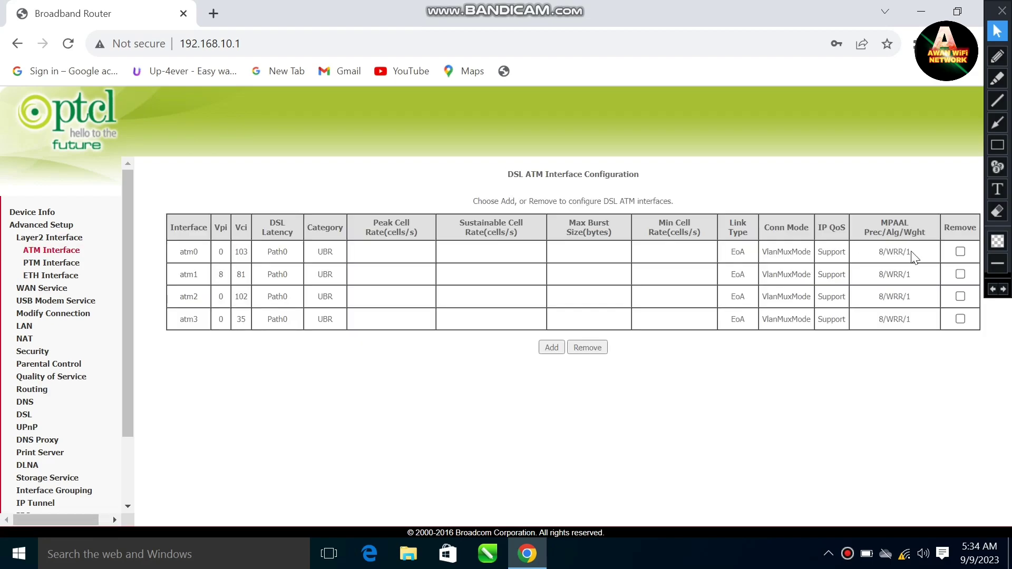
left_click(961, 274)
left_click(51, 263)
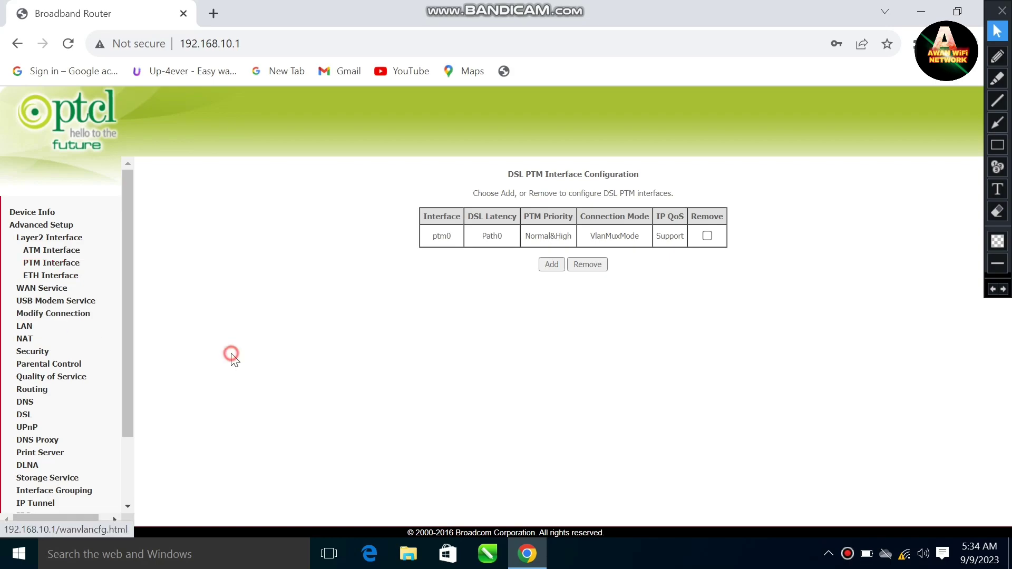
left_click(63, 277)
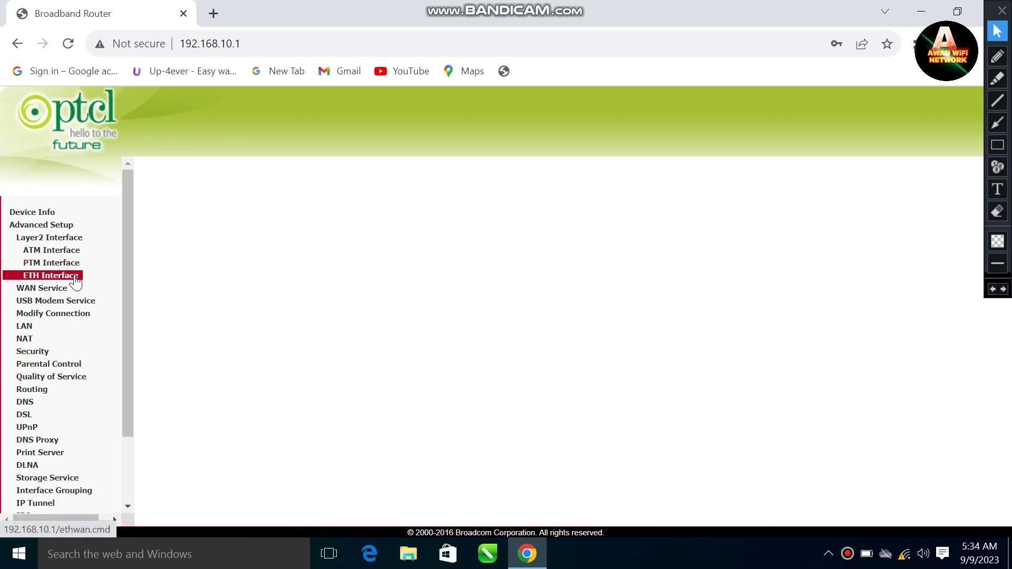
Return to the WAN service list, then open the LAN settings page
left_click(52, 289)
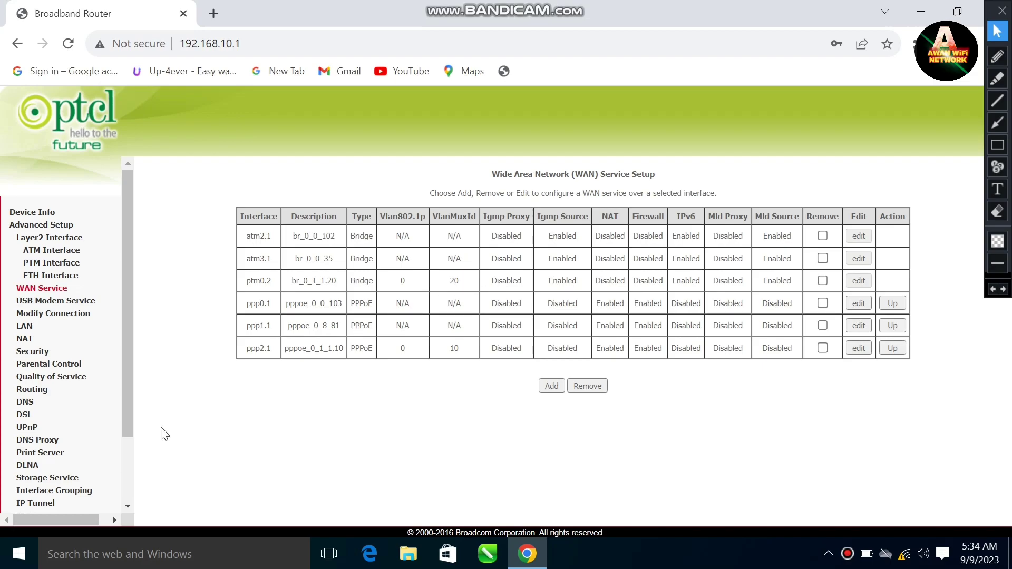
left_click(125, 449)
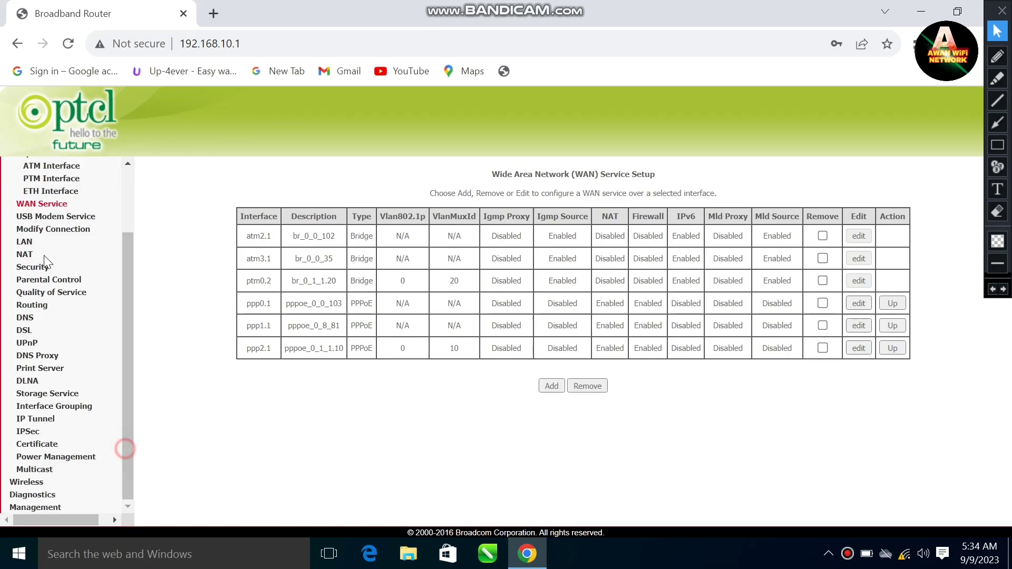
scroll(47, 259, "up", 2)
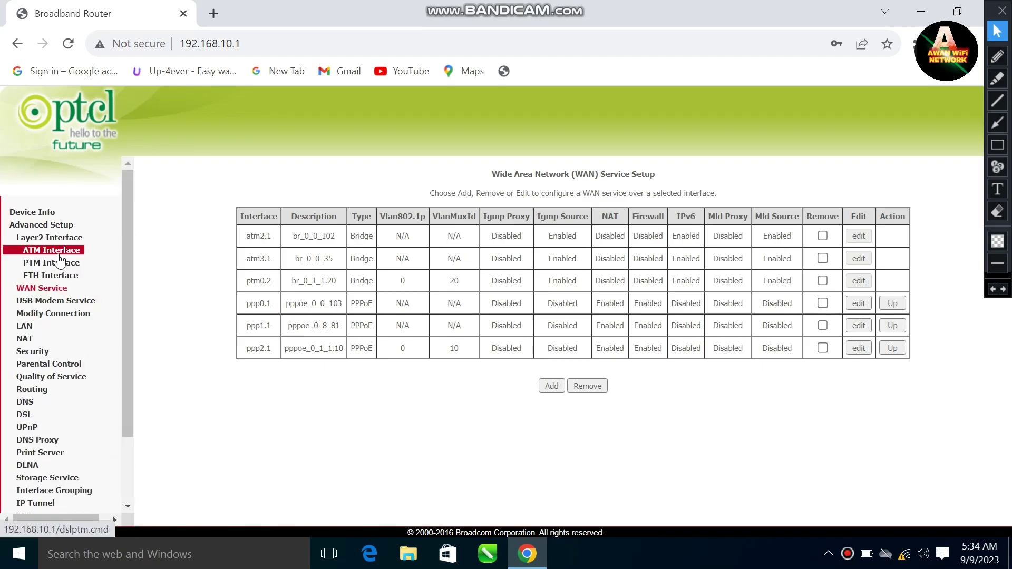
left_click(48, 224)
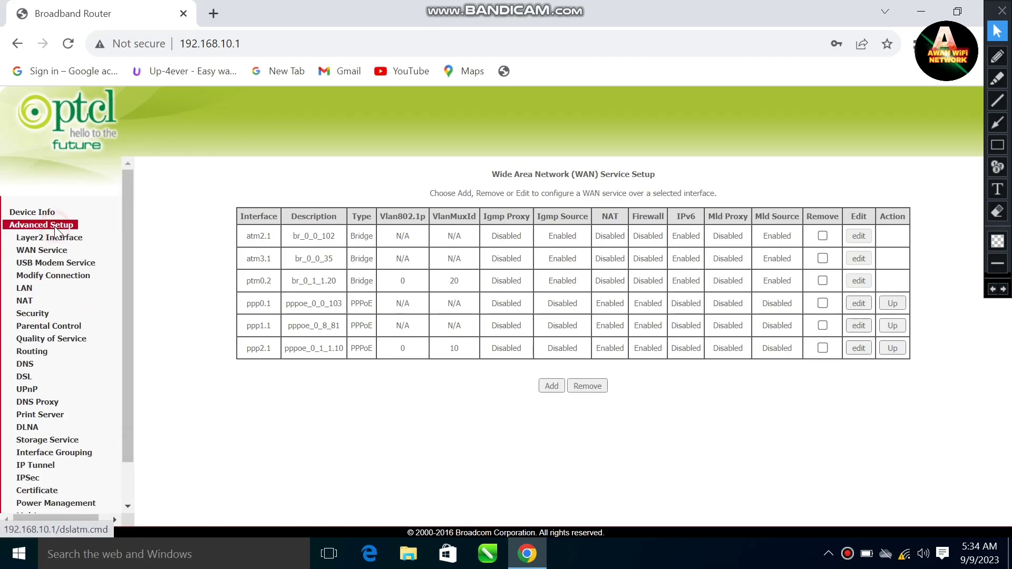
left_click(30, 290)
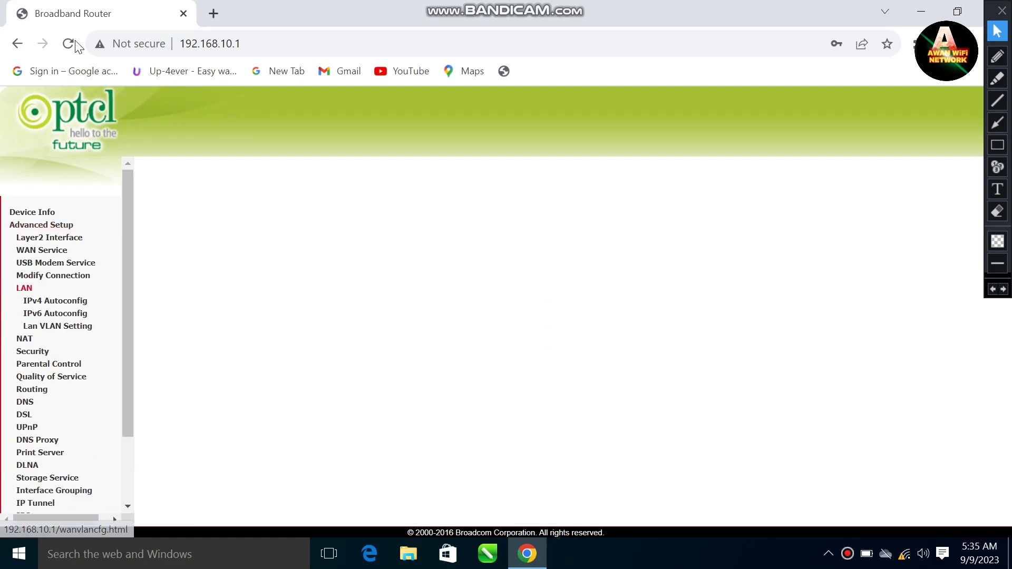
Edit the LAN IP address to 192.168.2.1, shifting the DHCP range to 192.168.2.2–192.168.2.254
left_click(340, 217)
left_click_drag(340, 218, 325, 217)
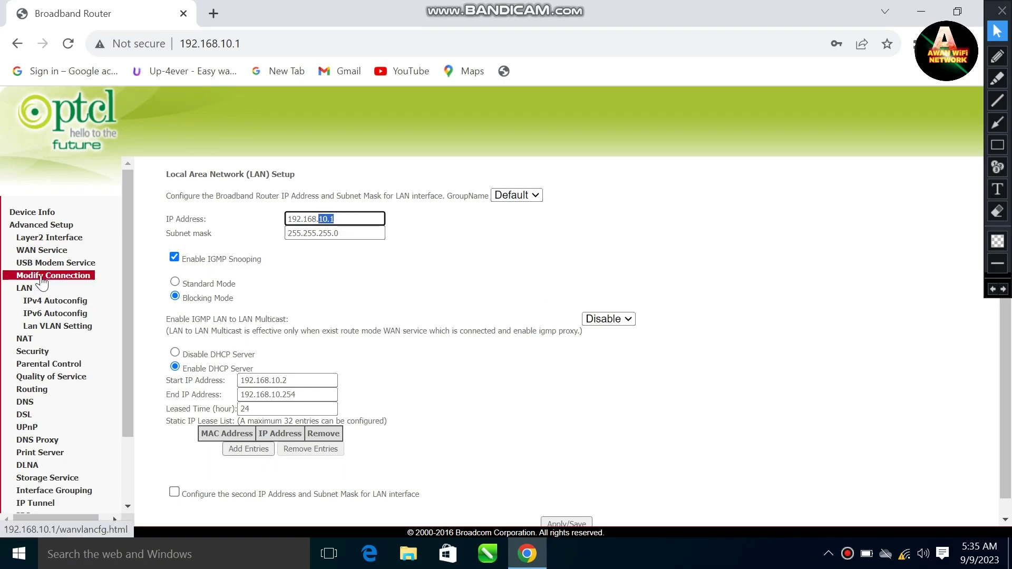
type("2")
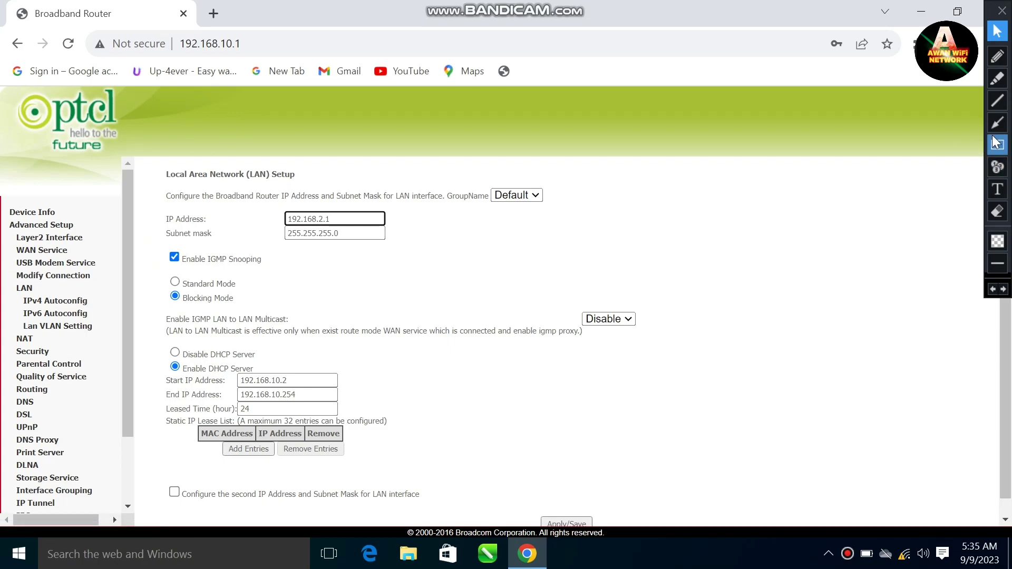
left_click_drag(256, 207, 452, 282)
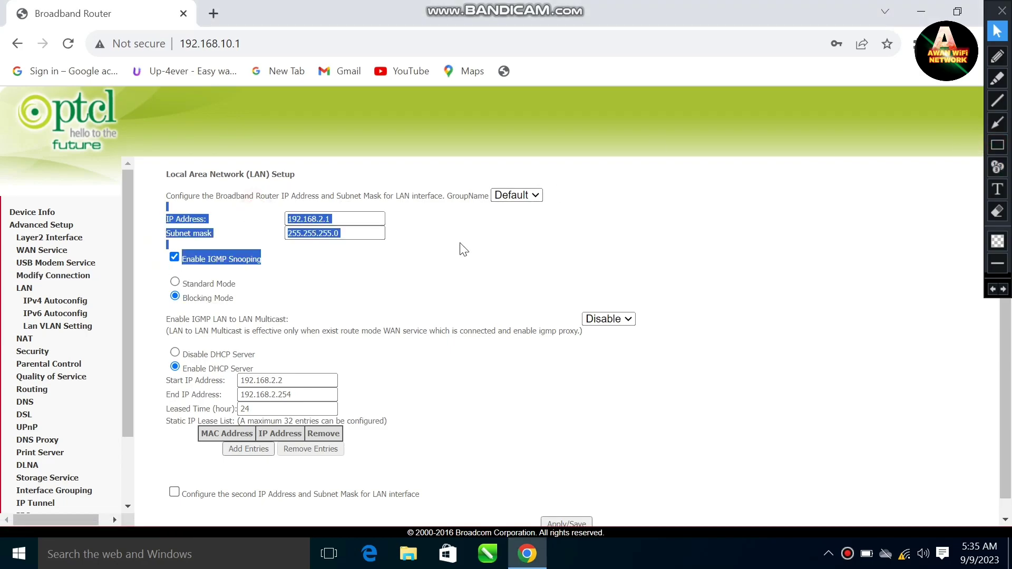
left_click(709, 191)
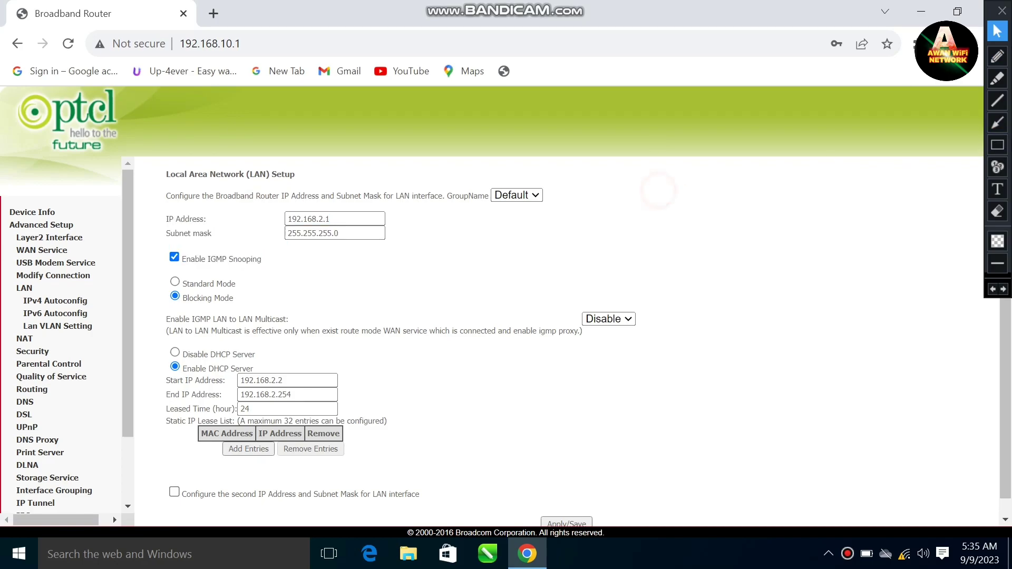
left_click(998, 147)
left_click_drag(268, 204, 427, 243)
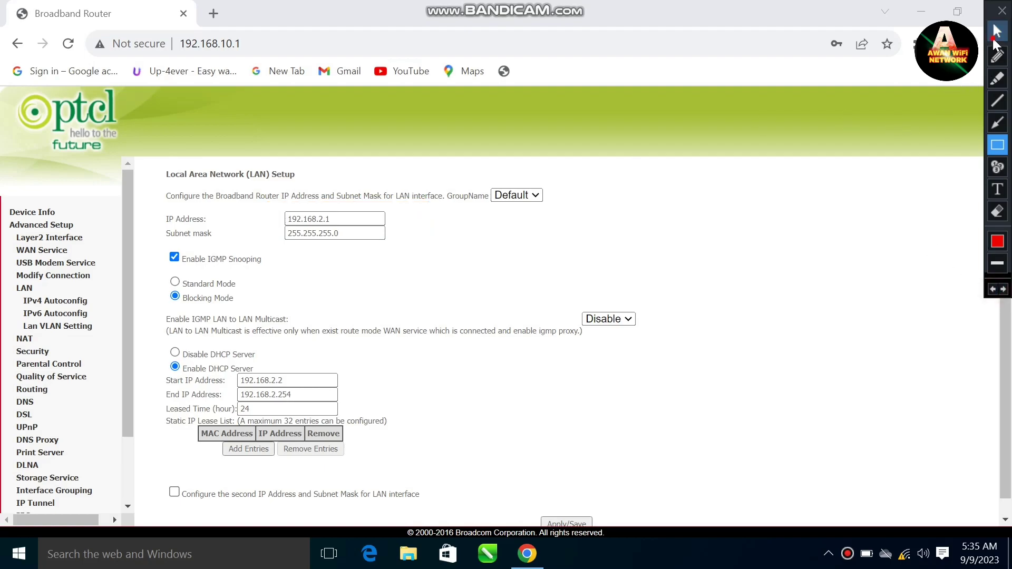
left_click(998, 30)
scroll(500, 490, "down", 1)
left_click(573, 509)
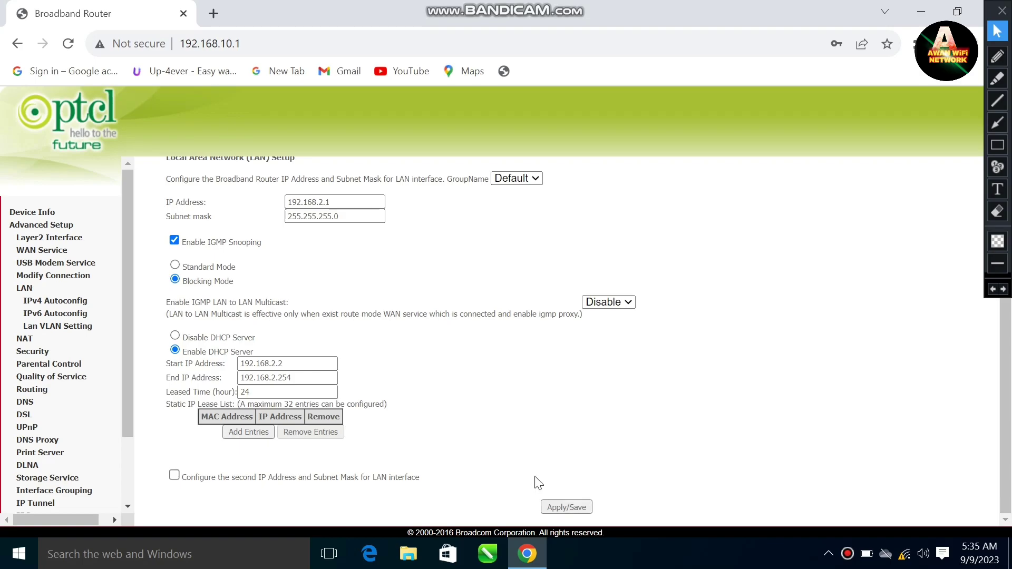
Apply the new LAN settings and check that PTCL-BB Wi-Fi now shows Limited
left_click(589, 502)
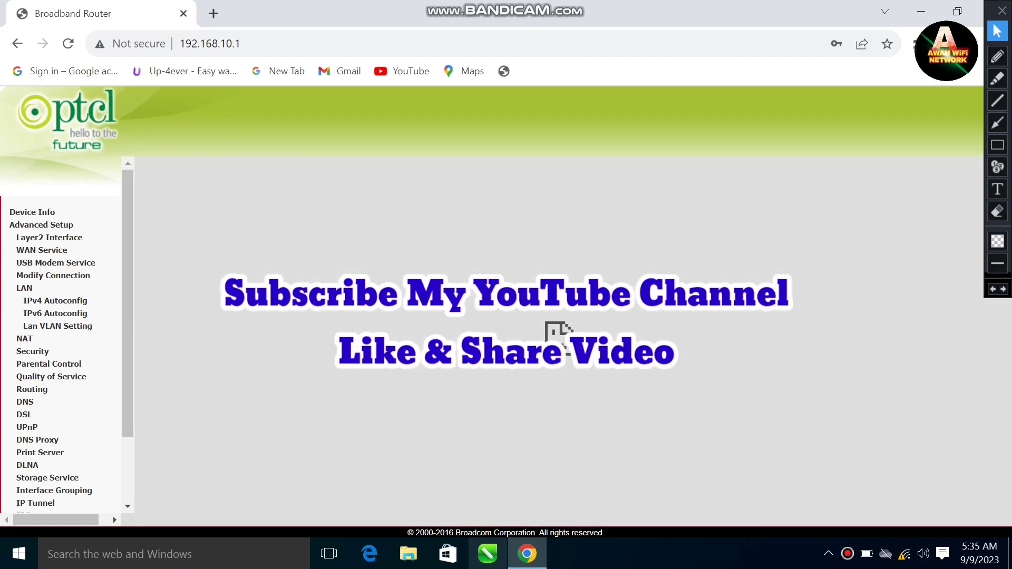
left_click(904, 554)
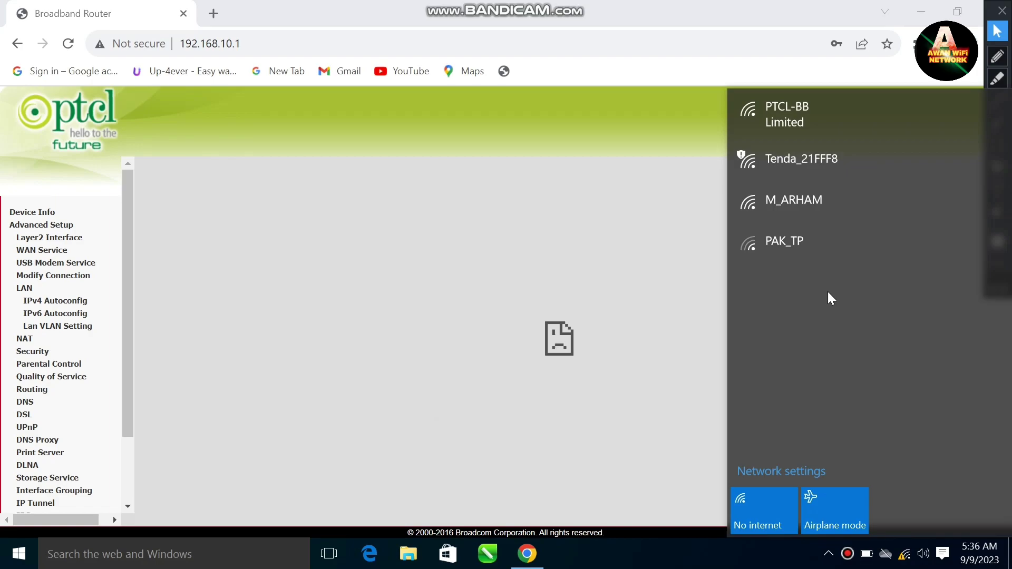
left_click(826, 104)
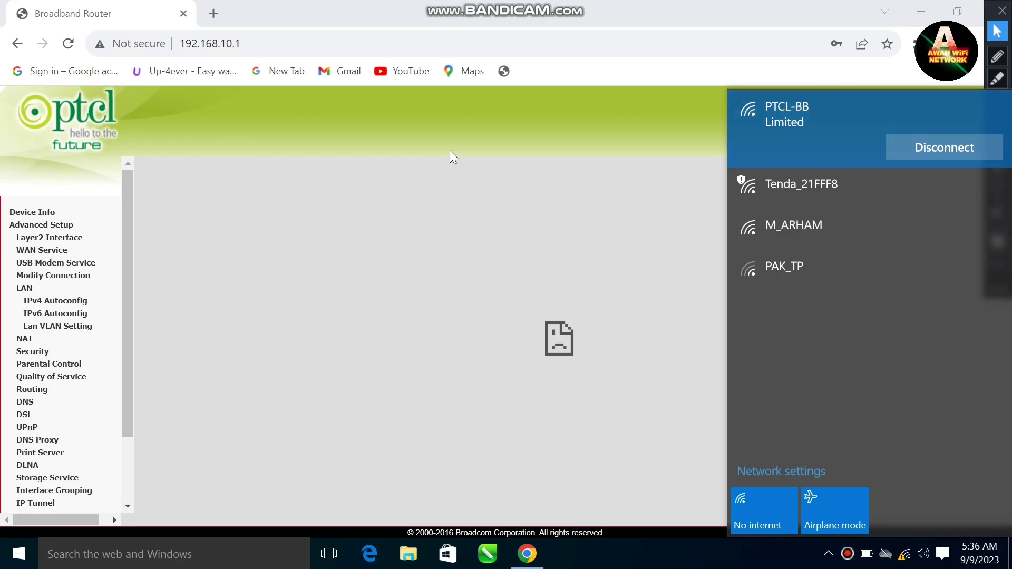
left_click(270, 40)
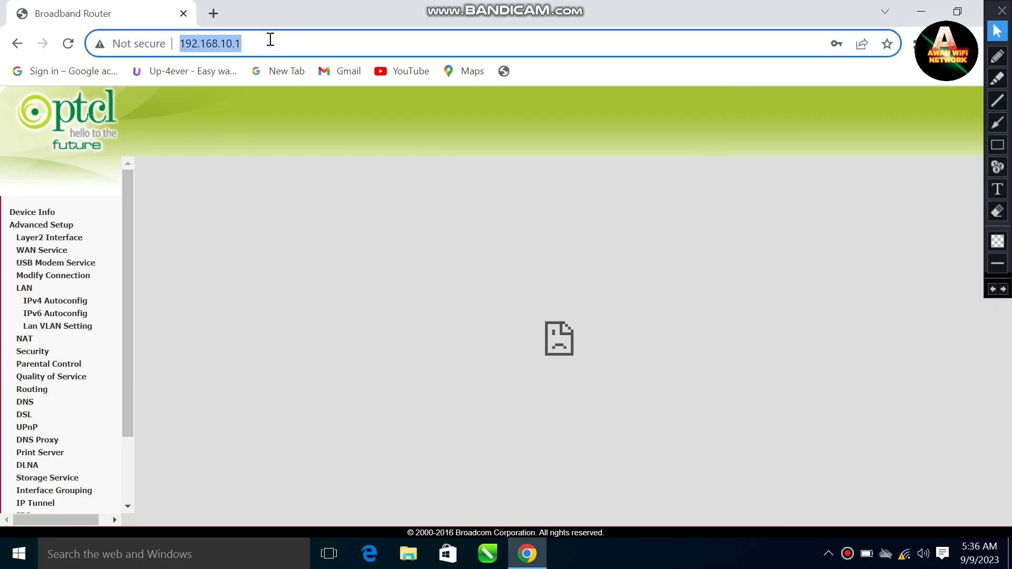
Load the router admin page at its new address 192.168.2.1
type("192")
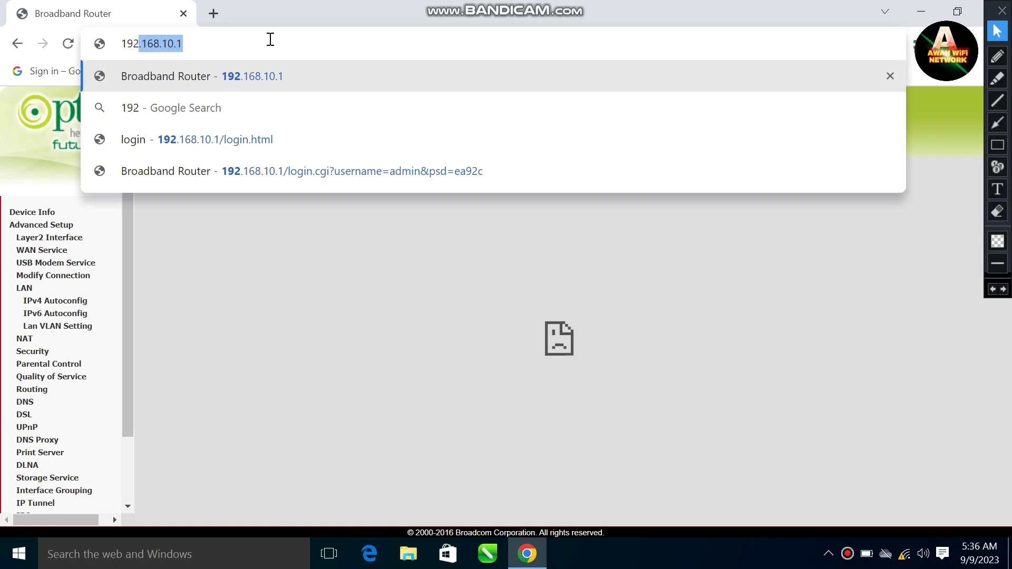
key("End")
key("BackSpace")
key("BackSpace")
key("BackSpace")
key("BackSpace")
type("2.1")
key("Return")
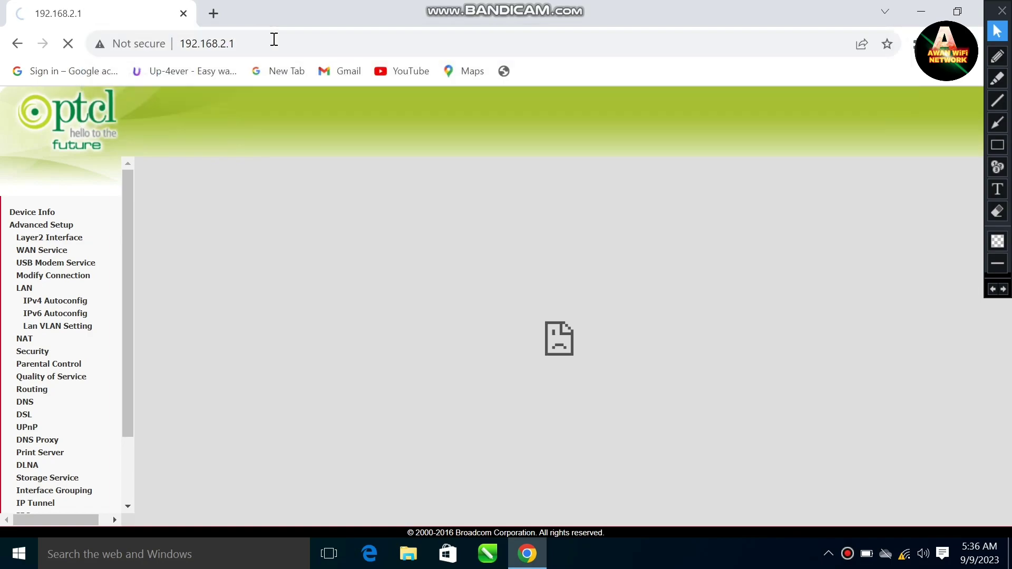
Log in as admin after one failed attempt, save the login in Chrome, and open Easy Installation
type("ad")
key("Return")
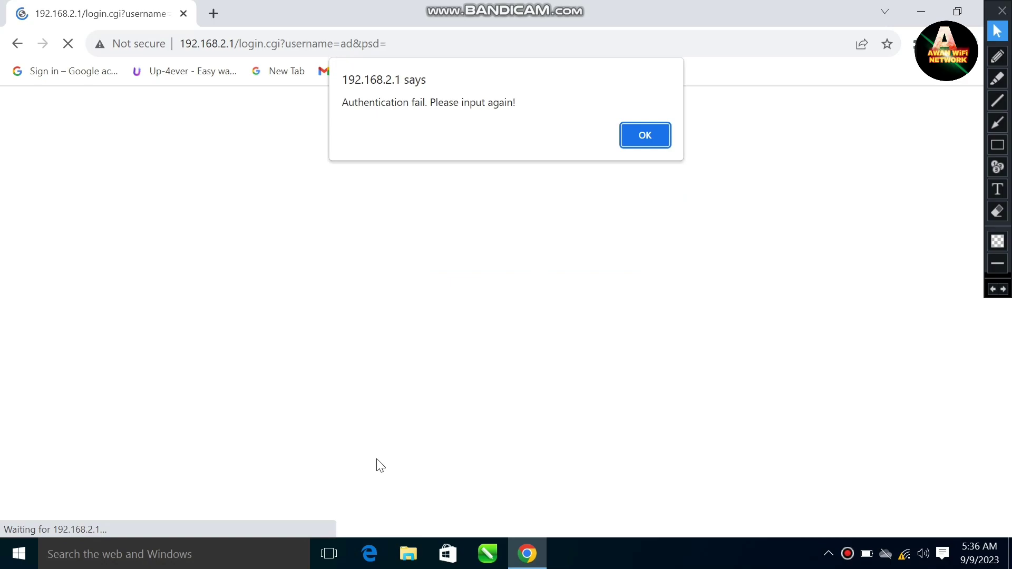
key("Return")
type("a")
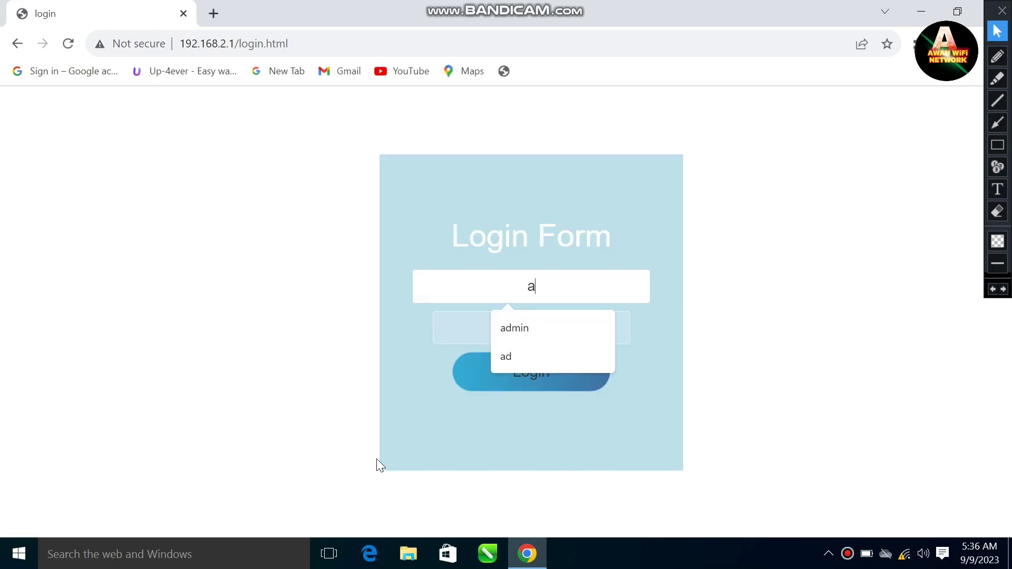
type("dmin")
key("Tab")
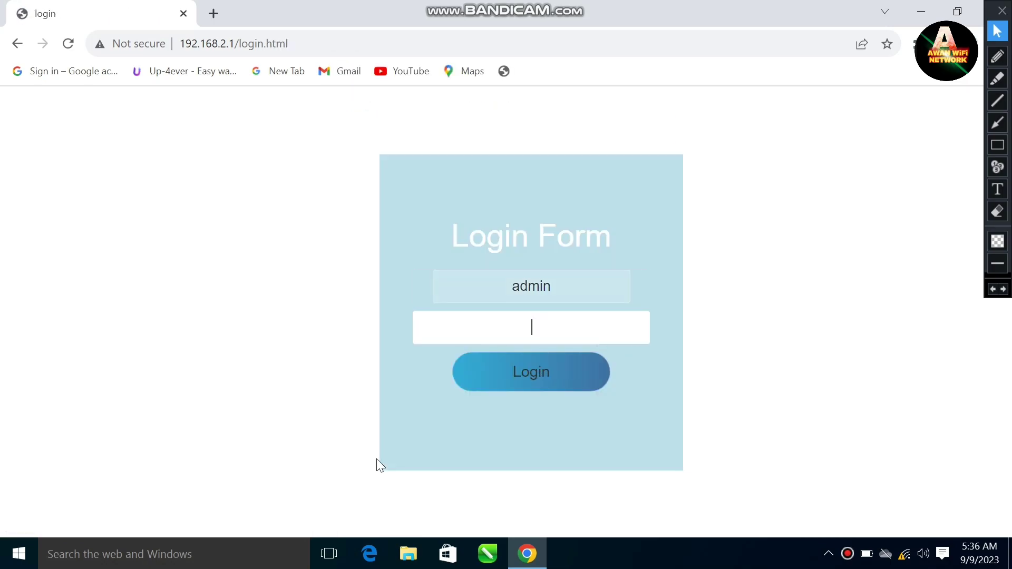
type("12345")
key("Return")
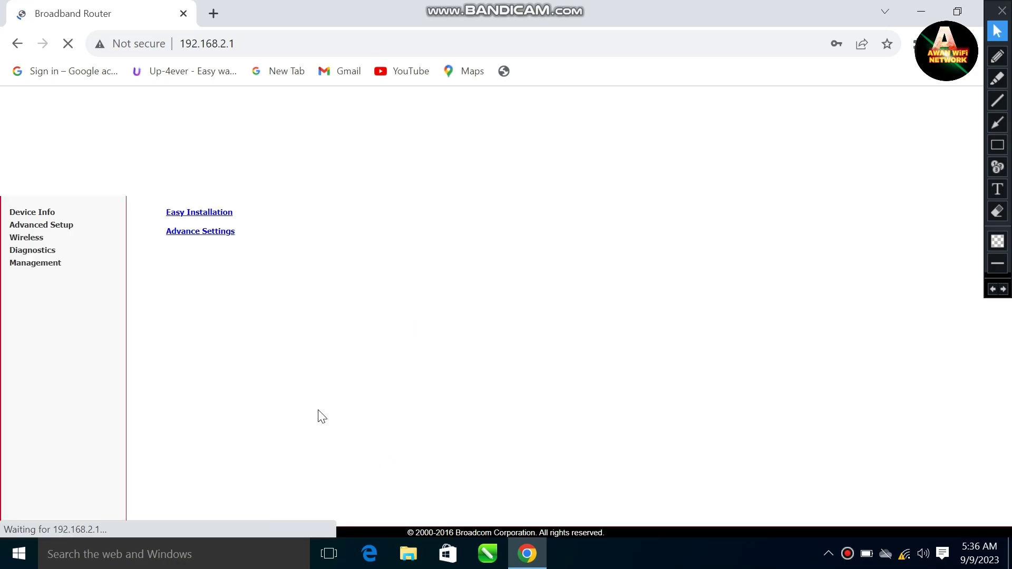
left_click(796, 271)
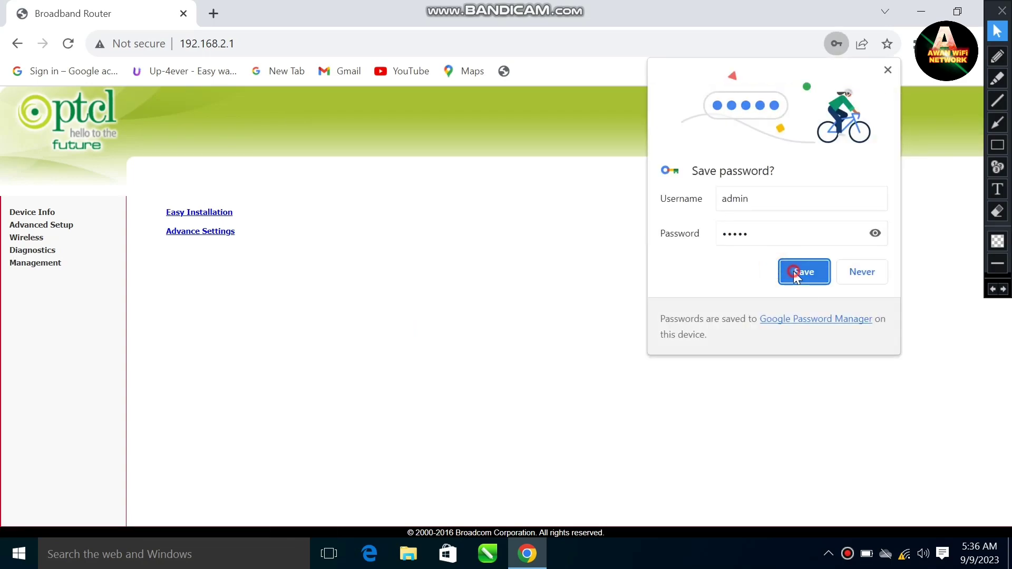
left_click(199, 211)
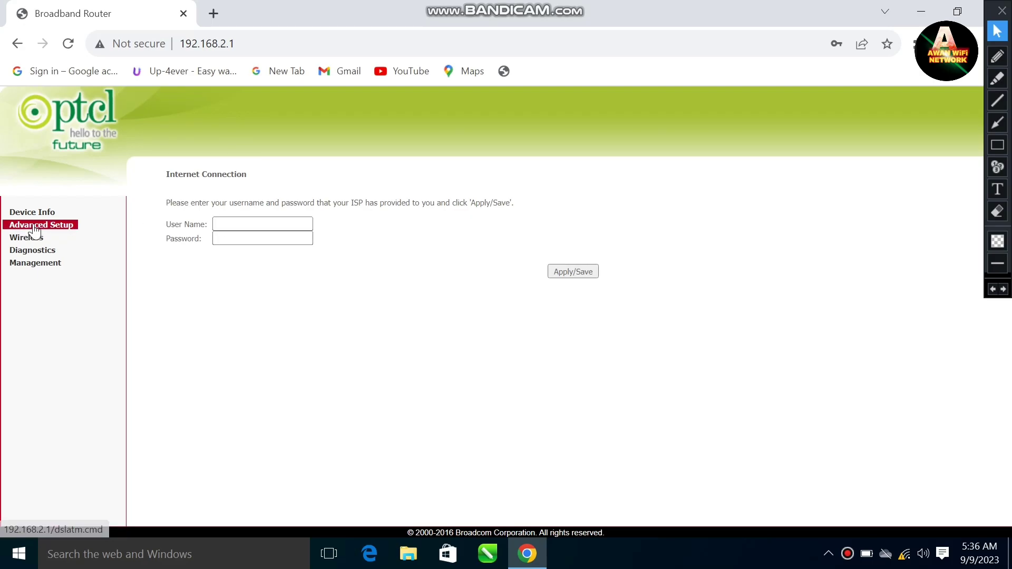
Expand Advanced Setup and look over the WAN service list and connection modification page
left_click(40, 224)
left_click(41, 256)
left_click_drag(227, 211, 938, 452)
left_click(780, 433)
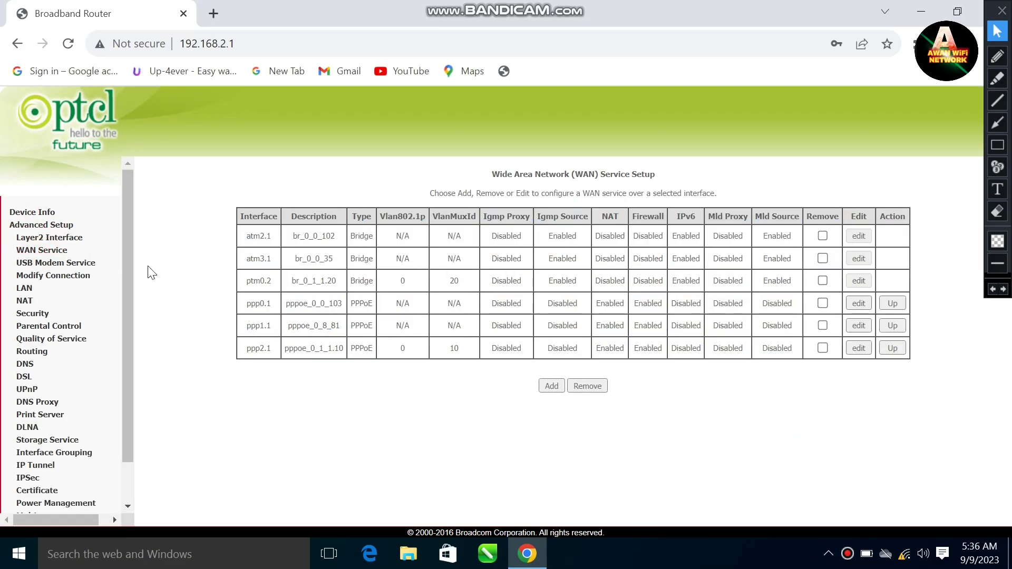
left_click(52, 277)
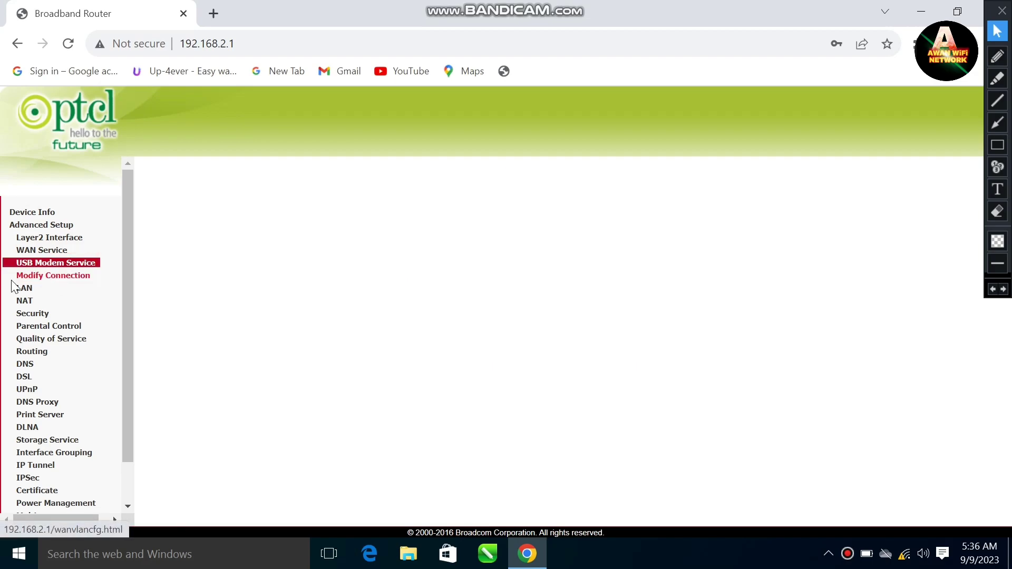
left_click(53, 251)
left_click_drag(188, 219, 414, 332)
left_click(249, 348)
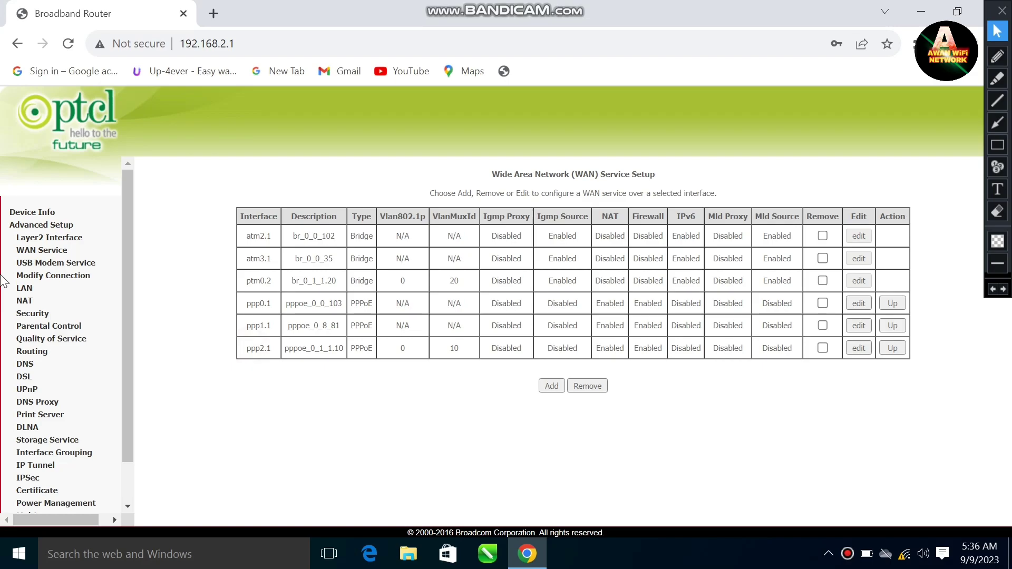
On the LAN Setup page, select Disable DHCP Server
left_click(21, 289)
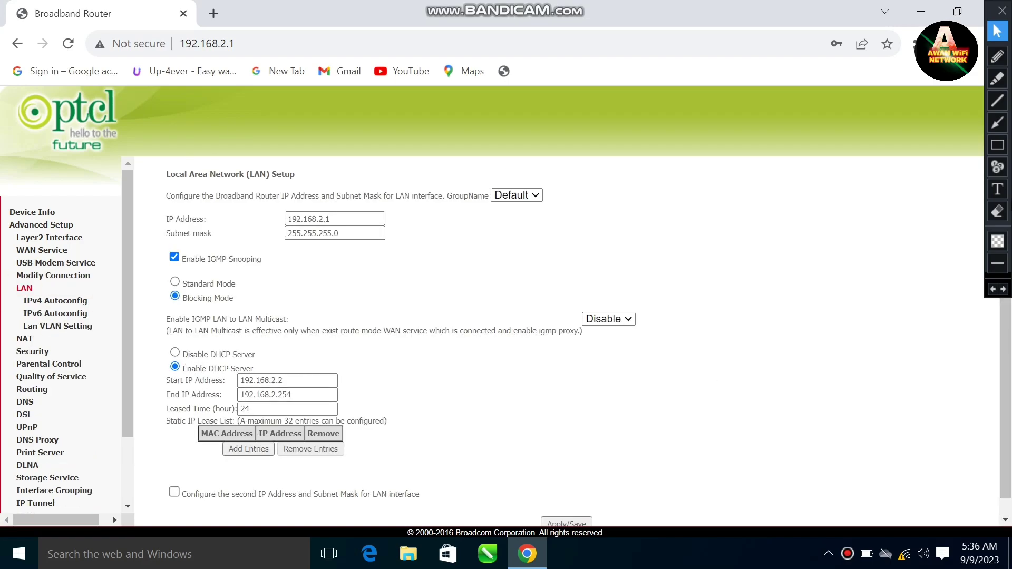
left_click(997, 145)
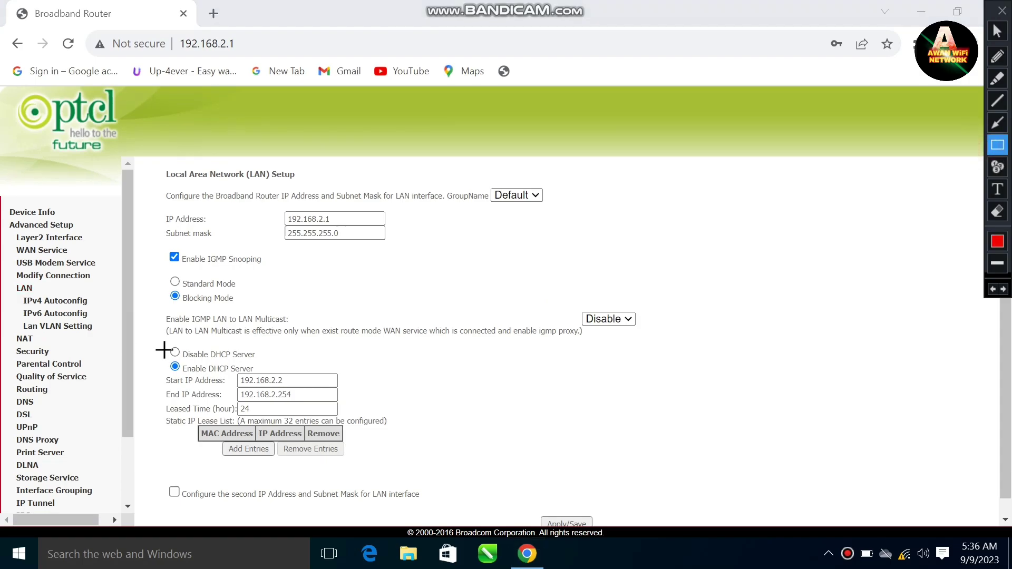
mouse_move(169, 345)
left_mouse_down()
mouse_move(207, 364)
mouse_move(264, 363)
left_mouse_up()
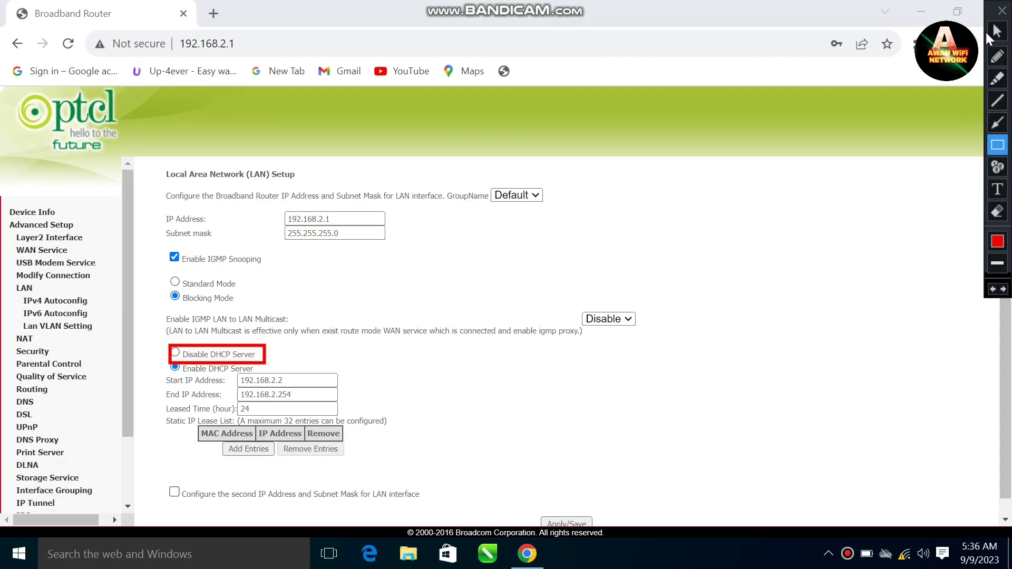
left_click(996, 31)
left_click_drag(313, 305, 266, 332)
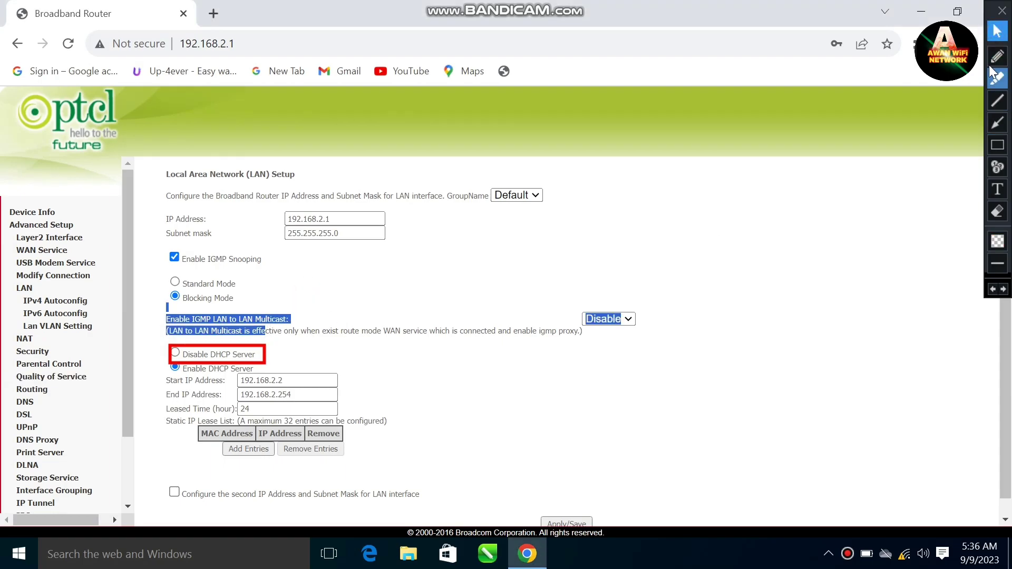
left_click(997, 122)
left_click_drag(309, 285, 262, 340)
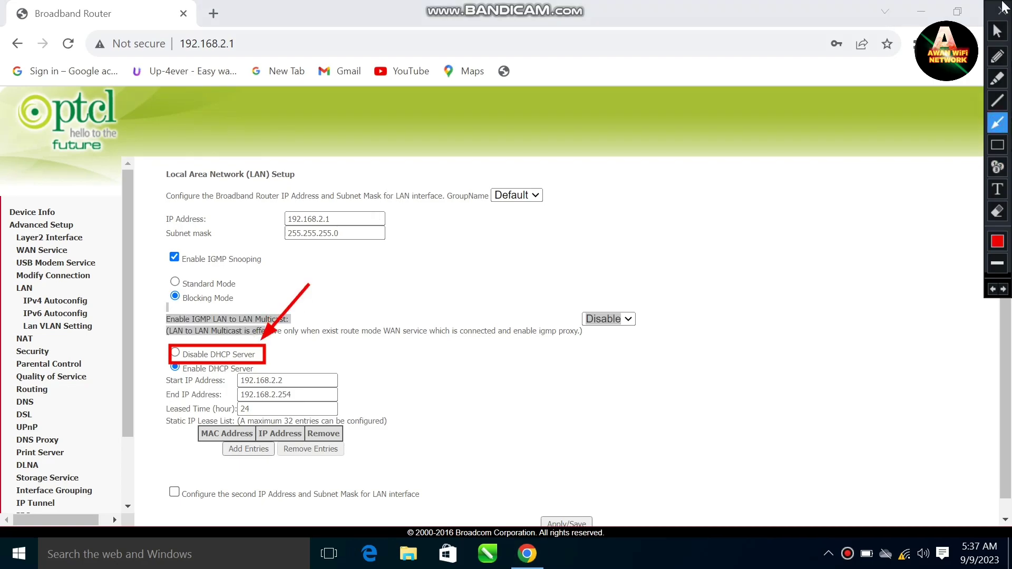
left_click(997, 30)
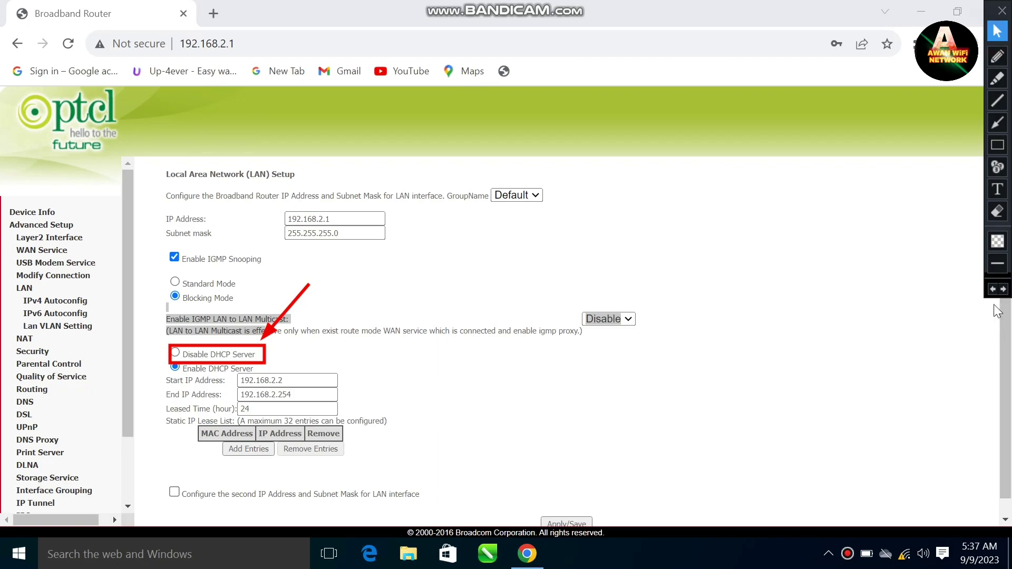
left_click(993, 288)
left_click(992, 289)
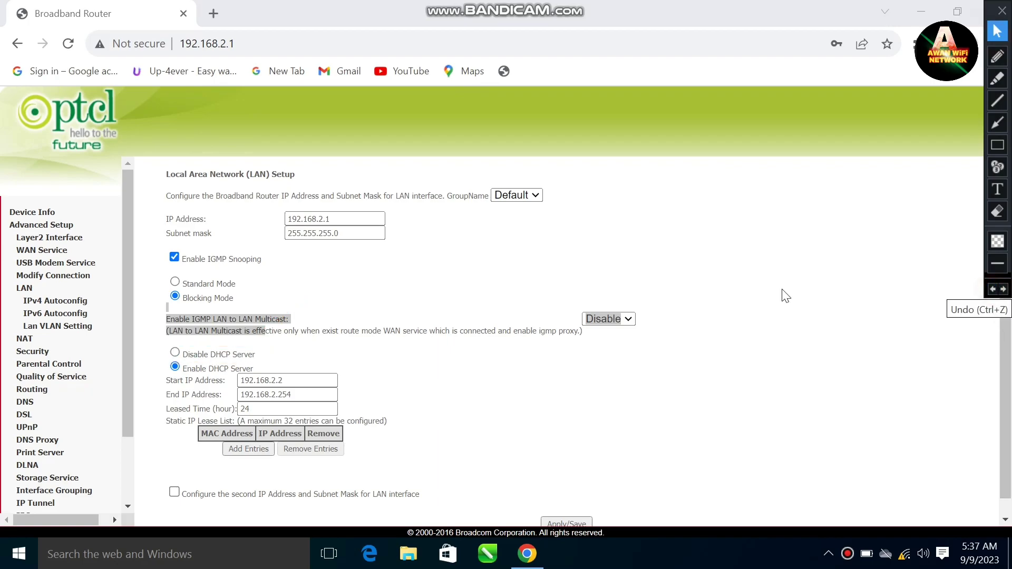
left_click(175, 352)
scroll(437, 380, "down", 1)
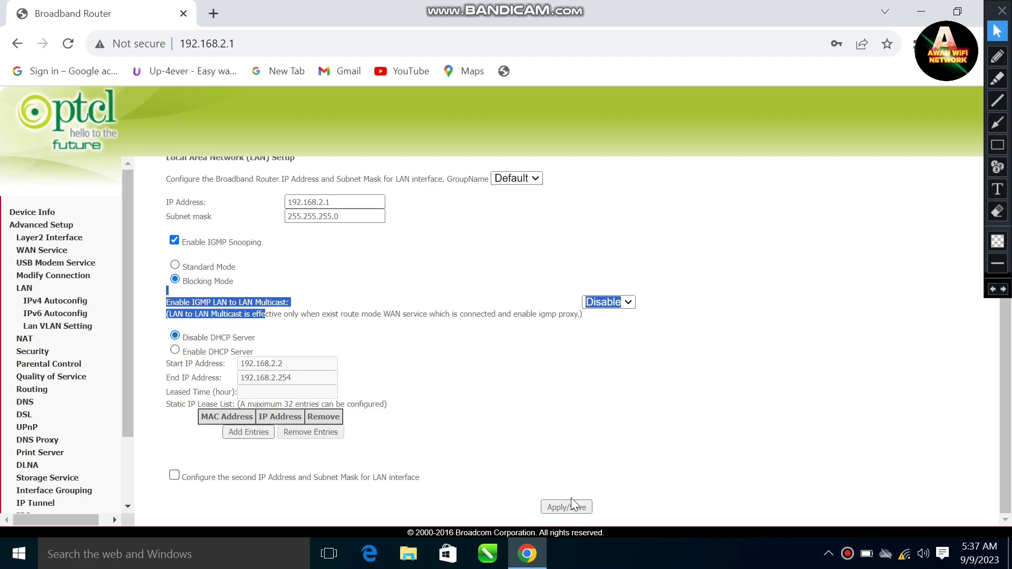
Apply/Save the LAN settings with the DHCP server disabled
left_click(571, 503)
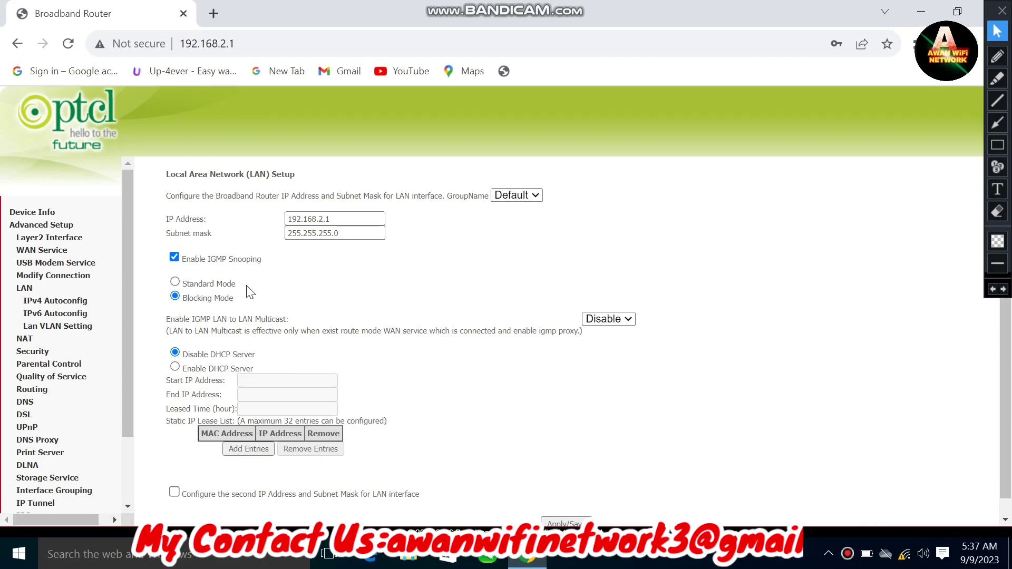
Review the ETH WAN interface and LAN setup, confirming the DHCP server is still disabled
left_click(49, 249)
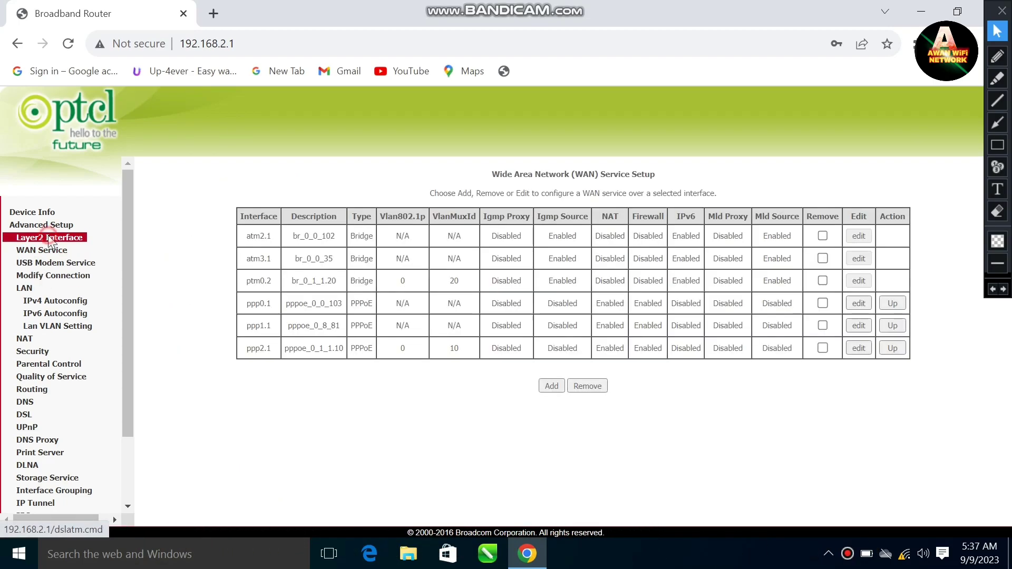
left_click(49, 237)
left_click(55, 275)
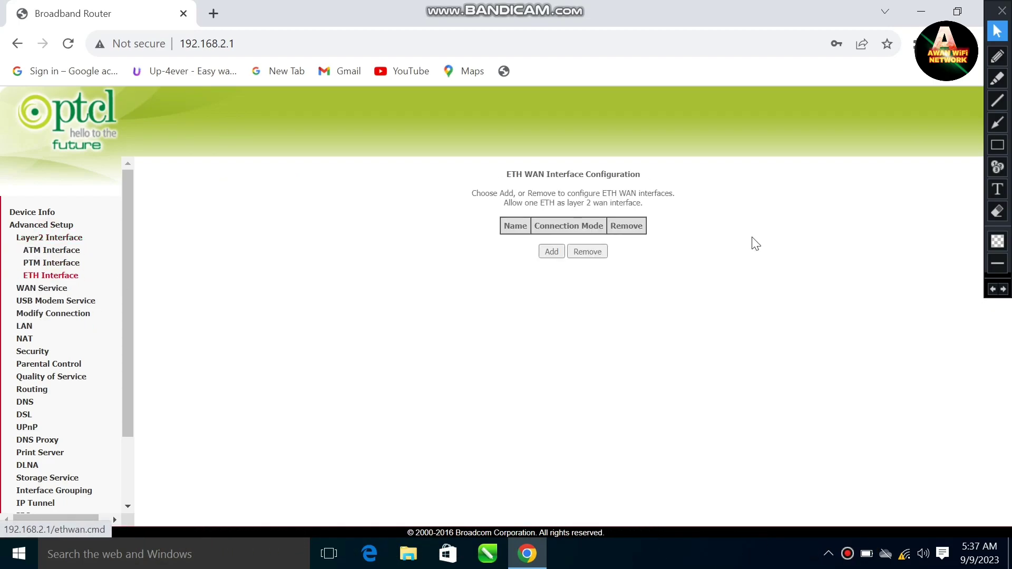
left_click(22, 331)
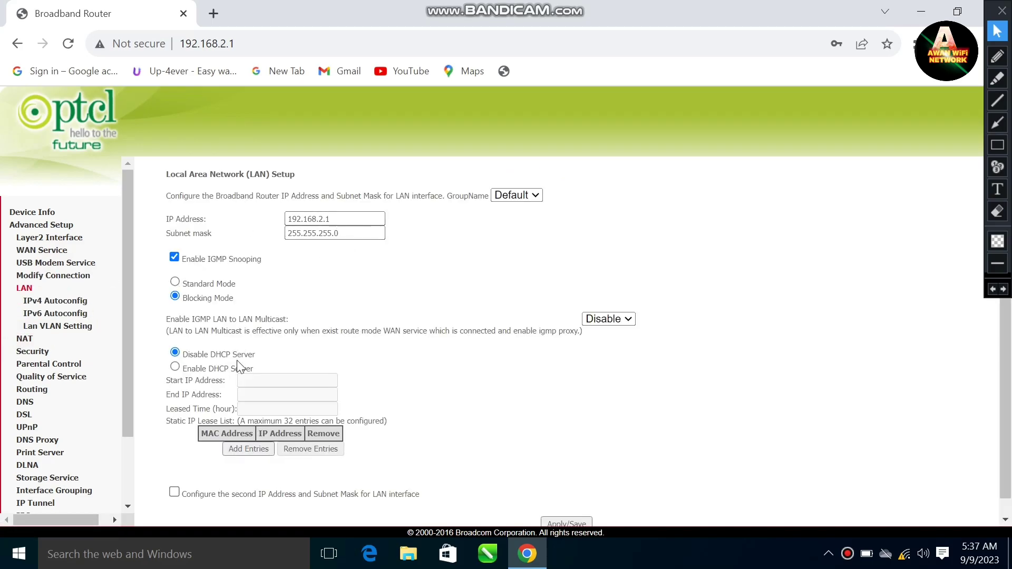
left_click(175, 352)
Reboot the router from Management > Reboot
scroll(52, 333, "down", 3)
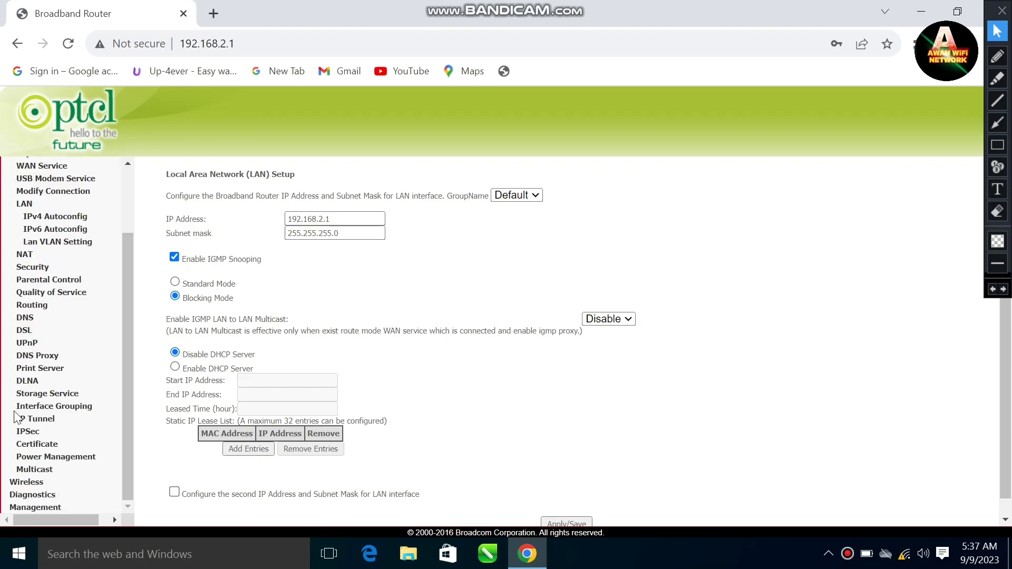
left_click(32, 509)
left_click(29, 363)
left_click(576, 204)
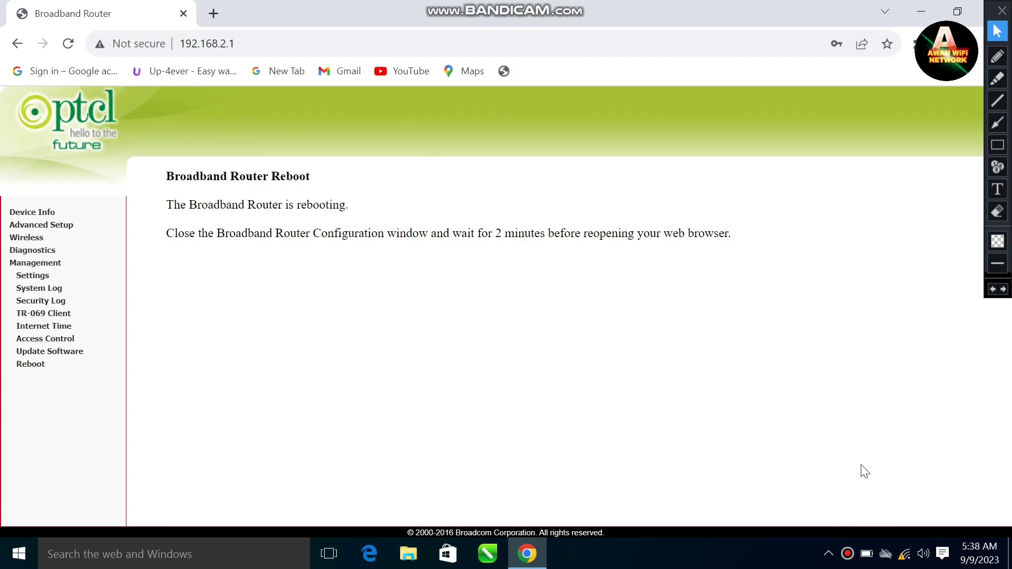
Switch the PC's Wi-Fi from PTCL-BB to Tenda_21FFF8, then dismiss the network flyout
left_click(904, 563)
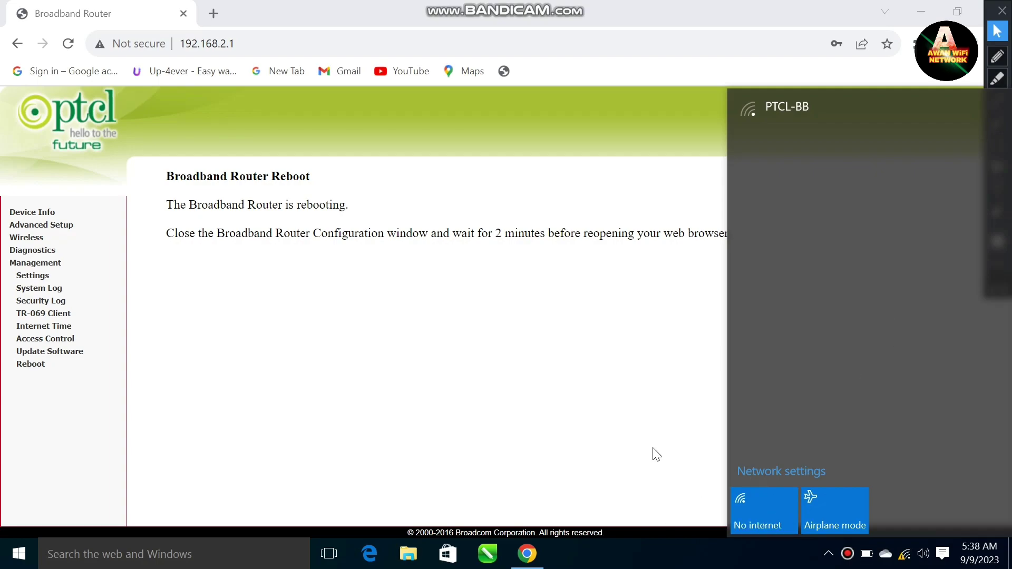
left_click(616, 433)
left_click(905, 555)
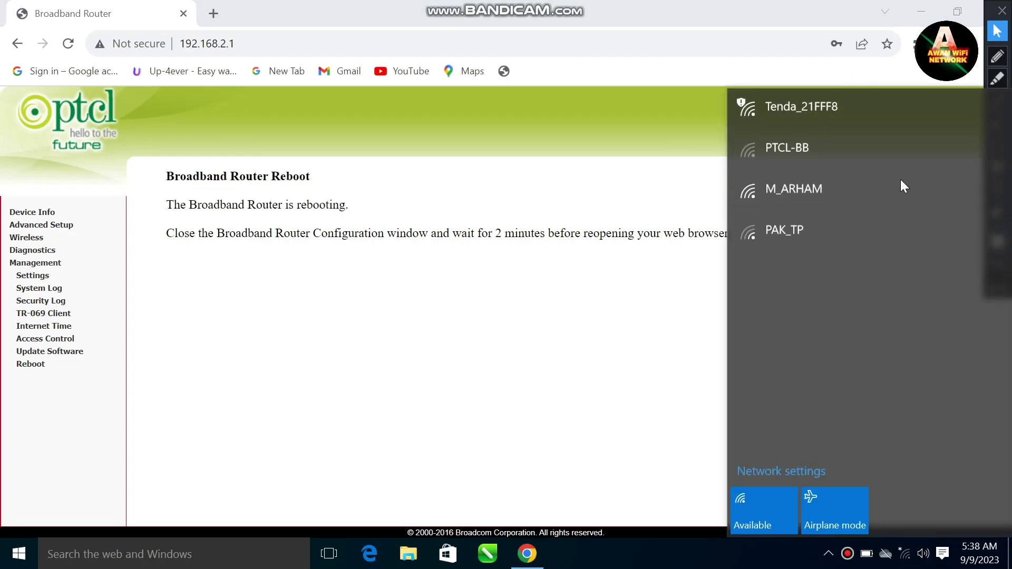
left_click(799, 124)
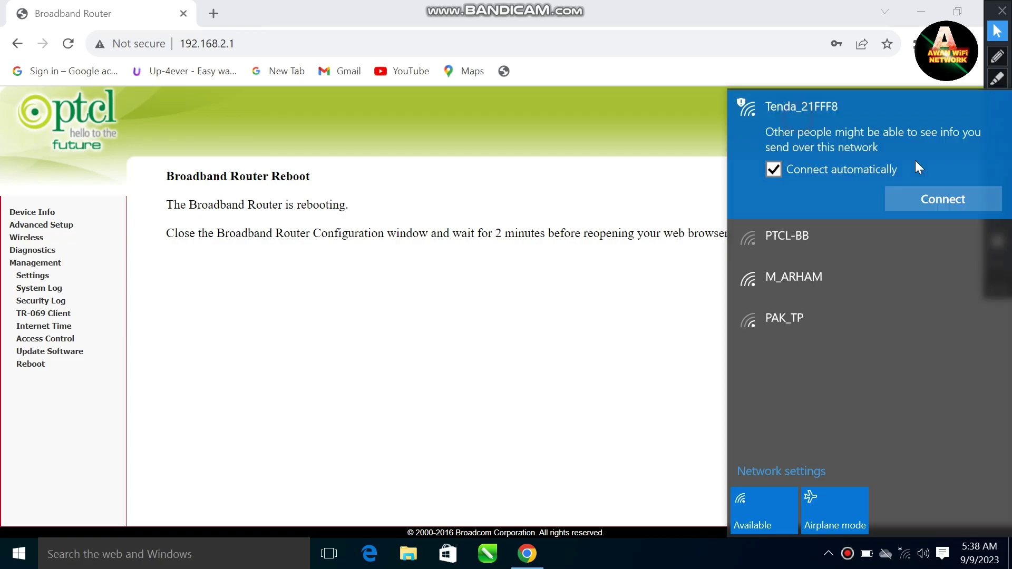
left_click(935, 204)
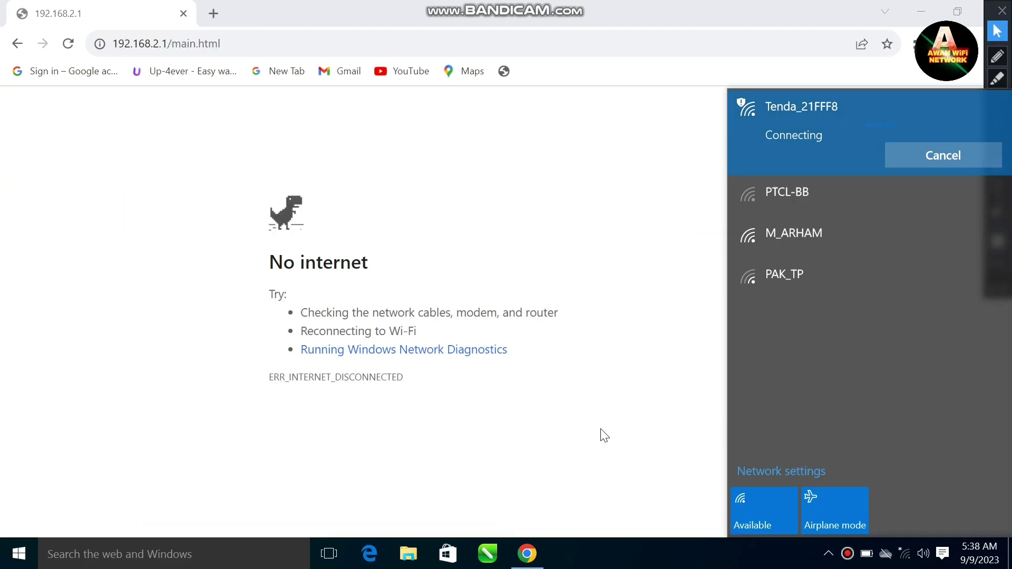
left_click(604, 435)
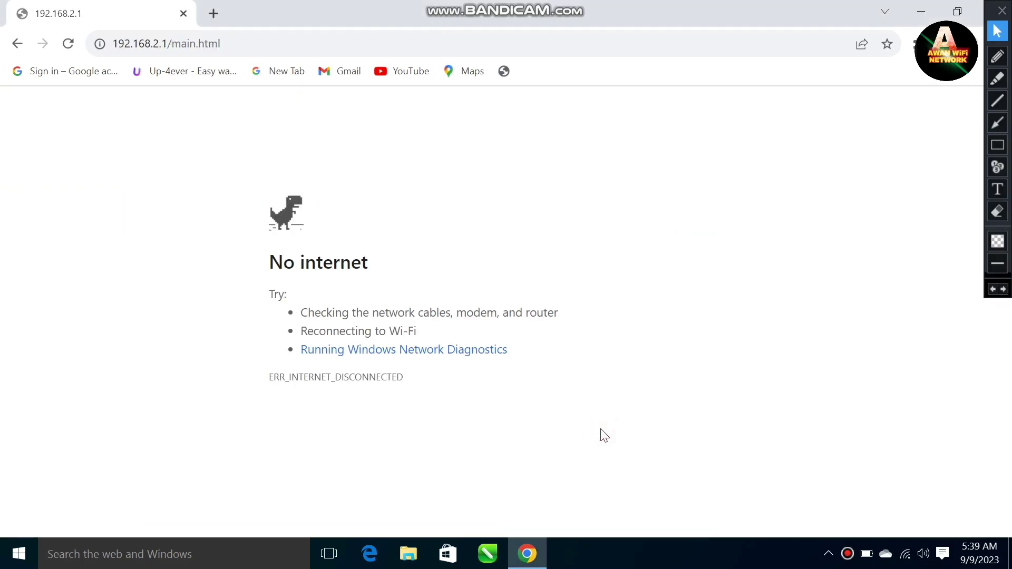